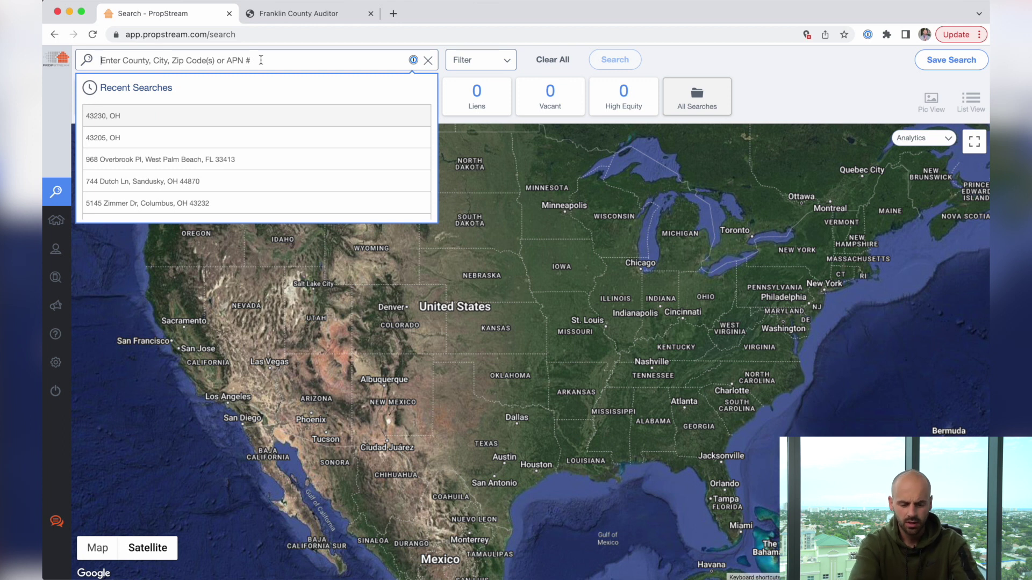
# Step: Search for properties in the 43232, OH zip code
pyautogui.write('43232')
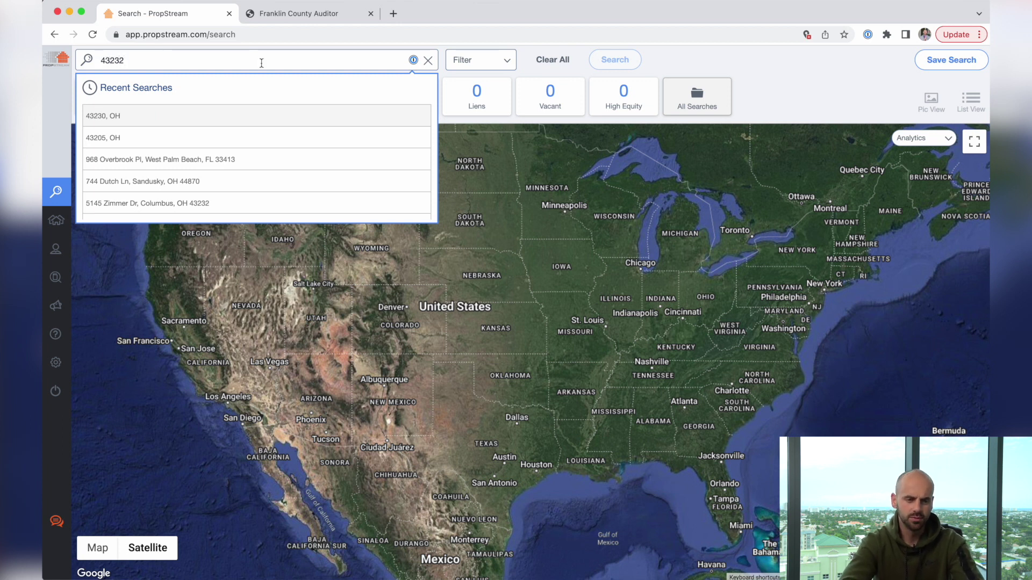
pyautogui.click(126, 90)
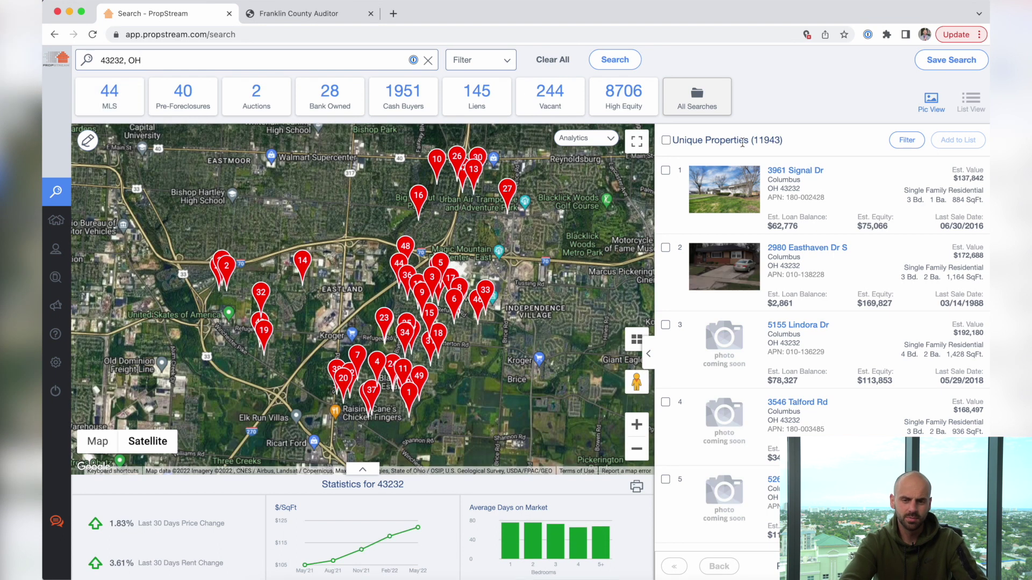
pyautogui.click(476, 97)
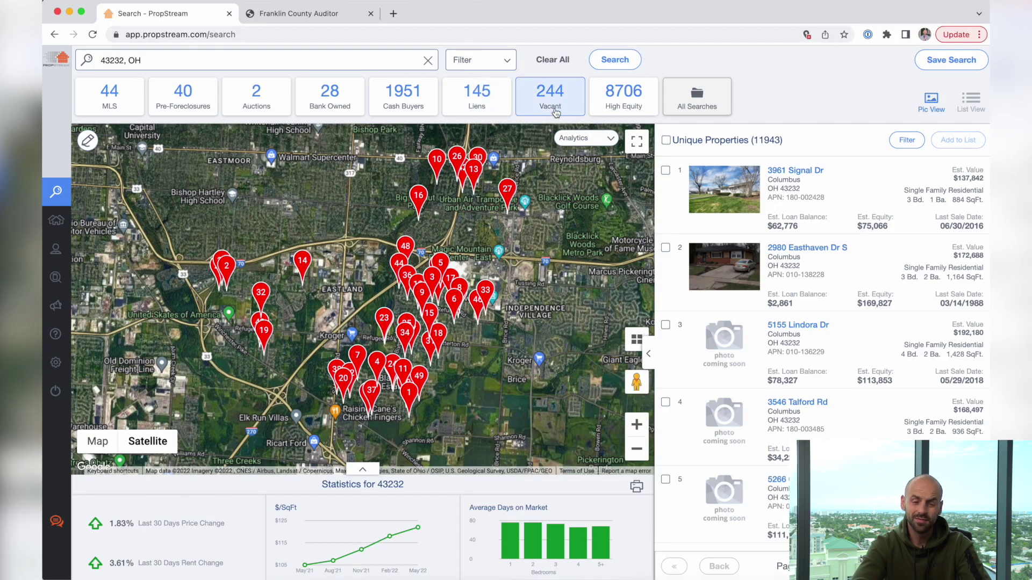
# Step: Filter the search to properties with Owner Occupied set to No and the Residential property classification
pyautogui.click(497, 65)
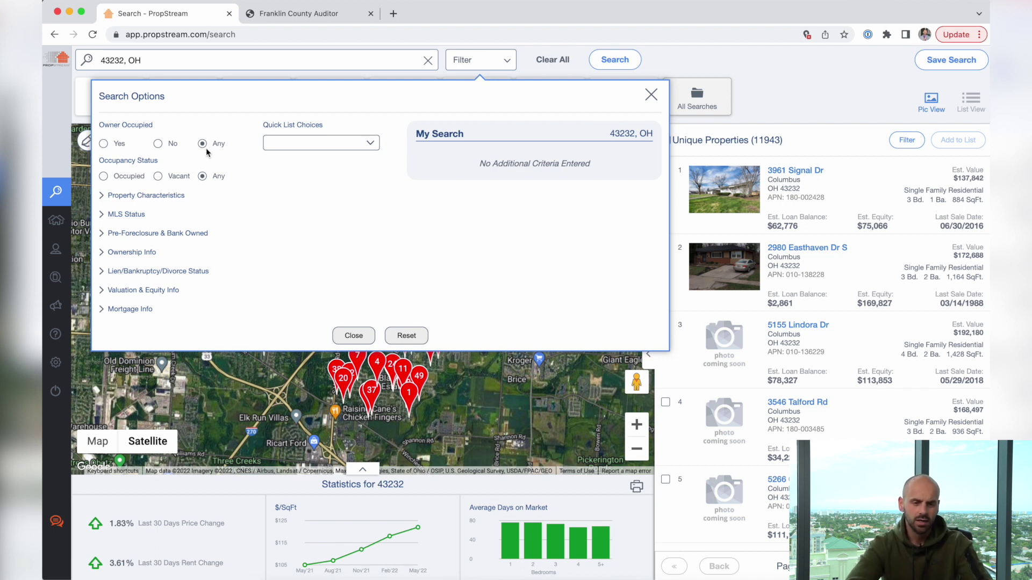
pyautogui.click(158, 144)
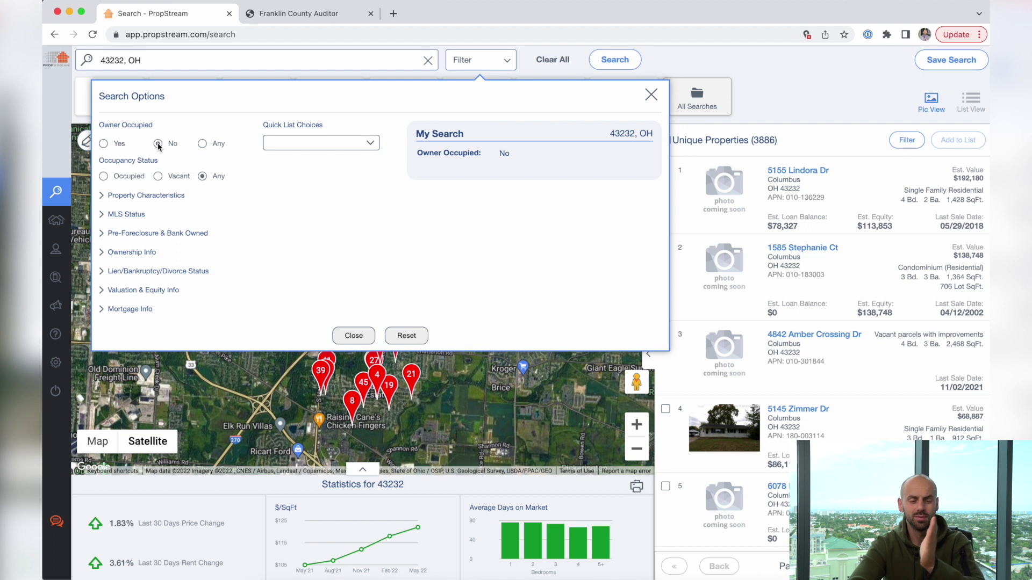
pyautogui.click(142, 197)
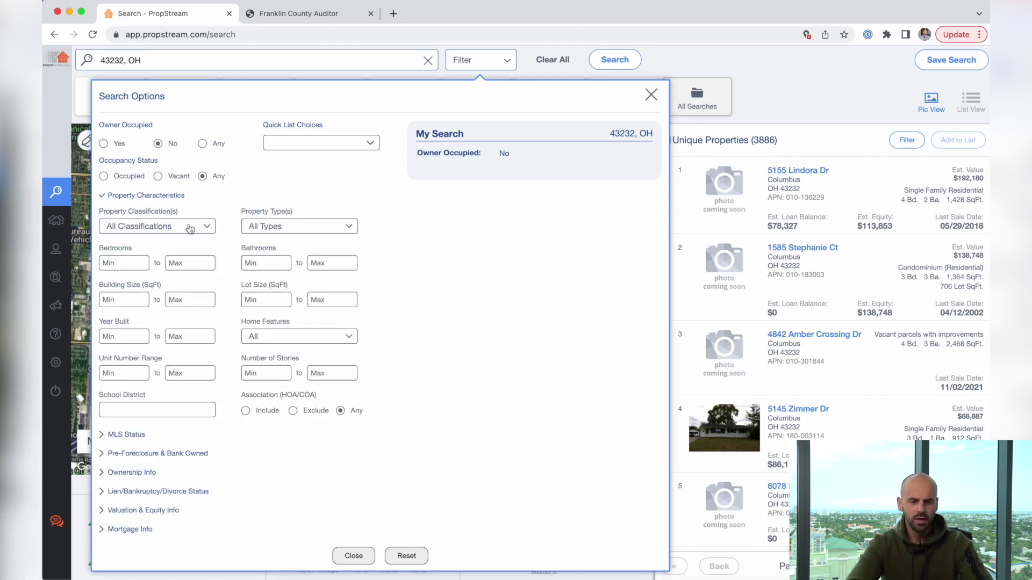
pyautogui.click(172, 227)
pyautogui.click(152, 249)
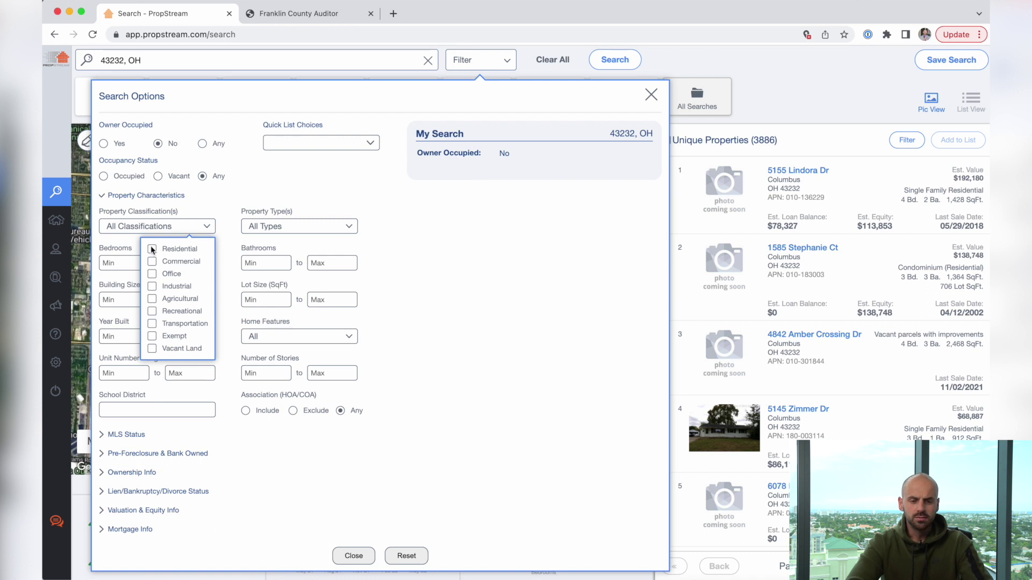
# Step: Limit the property types to Single Family, Condo/Townhouse, Multi-Family 2-4 and Multi-Family 5+
pyautogui.click(290, 228)
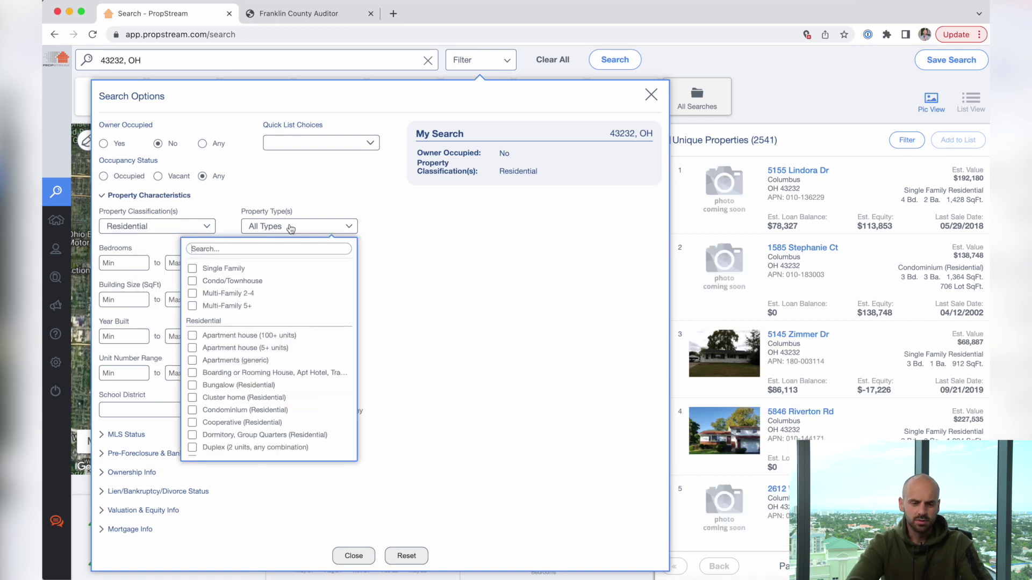
pyautogui.click(193, 269)
pyautogui.click(194, 282)
pyautogui.click(193, 295)
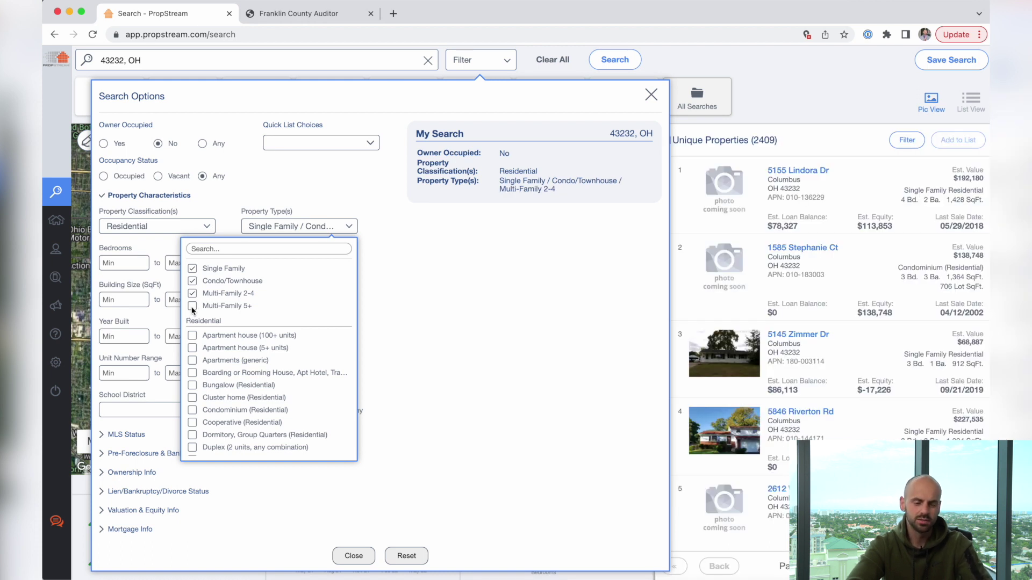
pyautogui.click(193, 308)
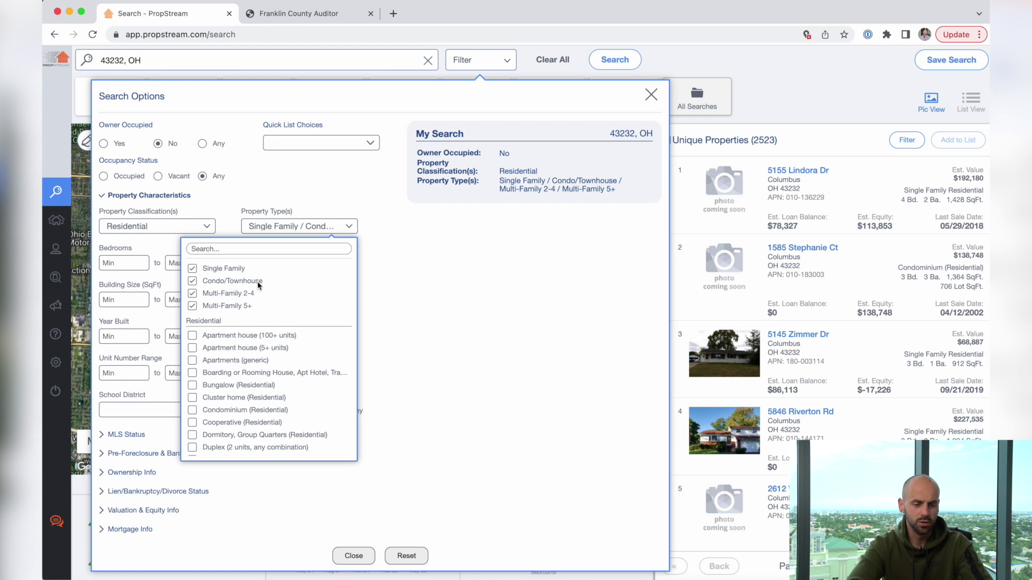
pyautogui.click(430, 246)
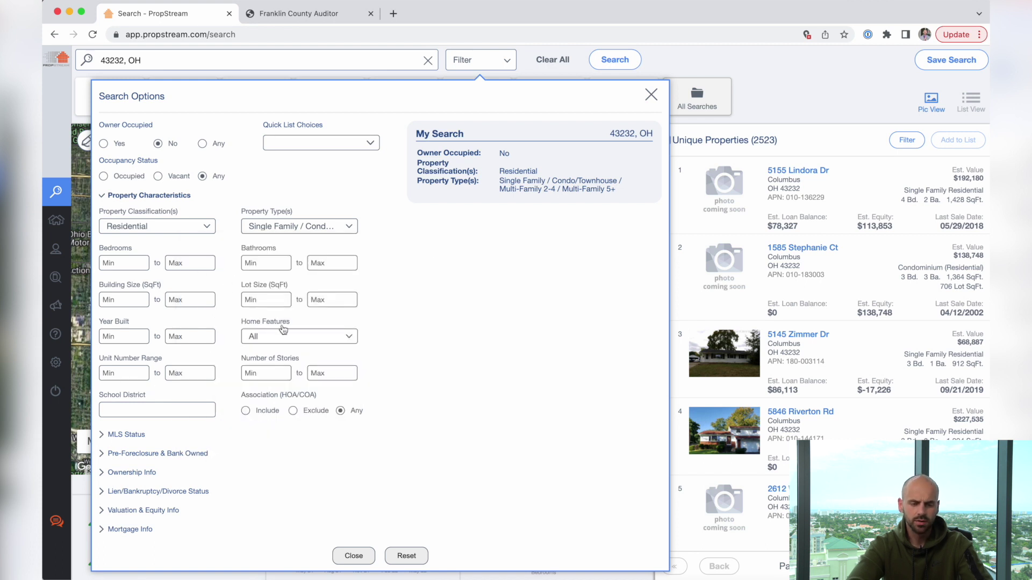
# Step: Review the filter options for MLS status, pre-foreclosure, ownership, lien/bankruptcy/divorce status, and valuation and equity
pyautogui.click(130, 435)
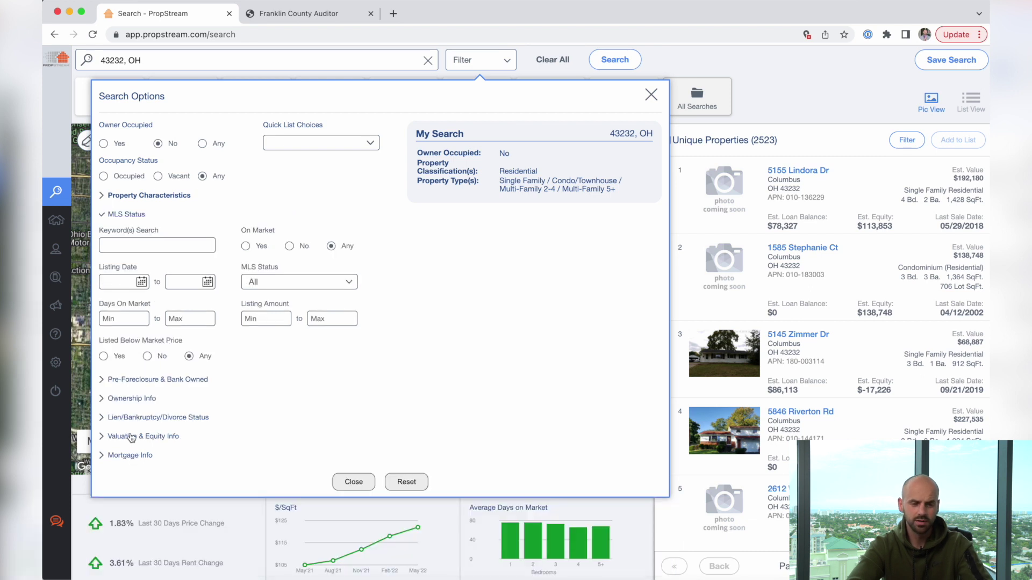
pyautogui.click(138, 382)
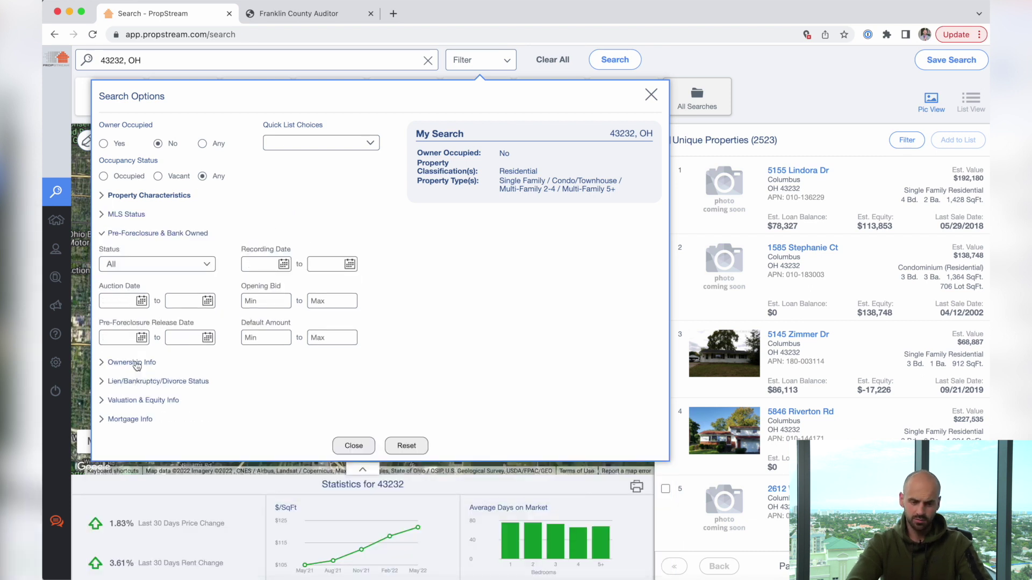
pyautogui.click(138, 364)
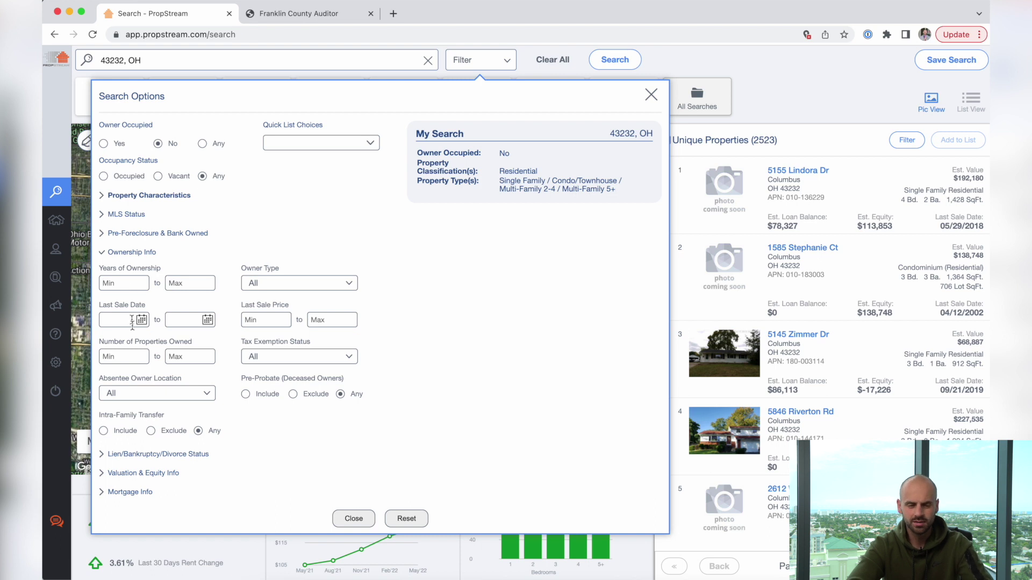
pyautogui.click(156, 454)
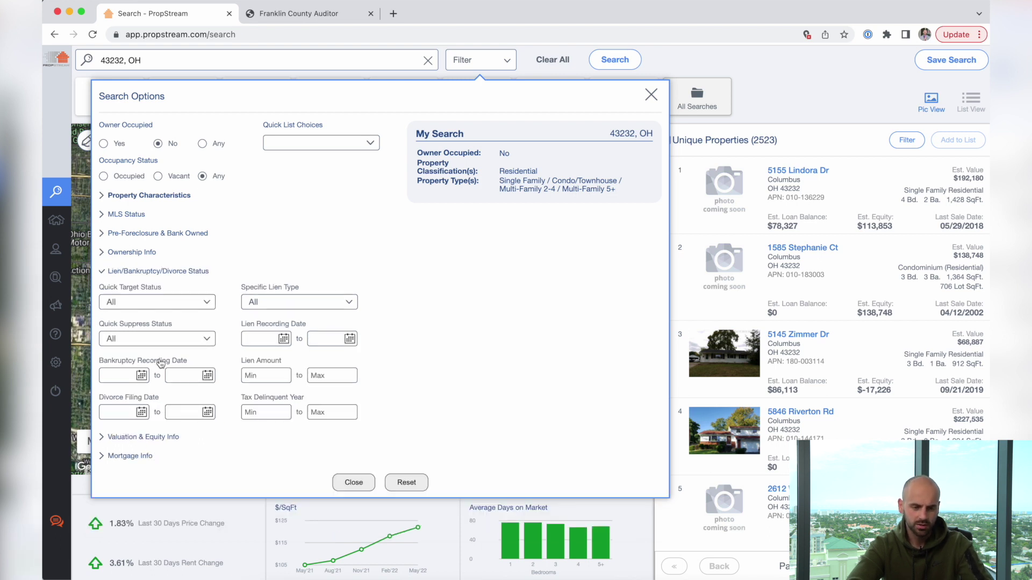
pyautogui.click(152, 437)
pyautogui.scroll(-1, 228, 427)
pyautogui.scroll(1, 228, 428)
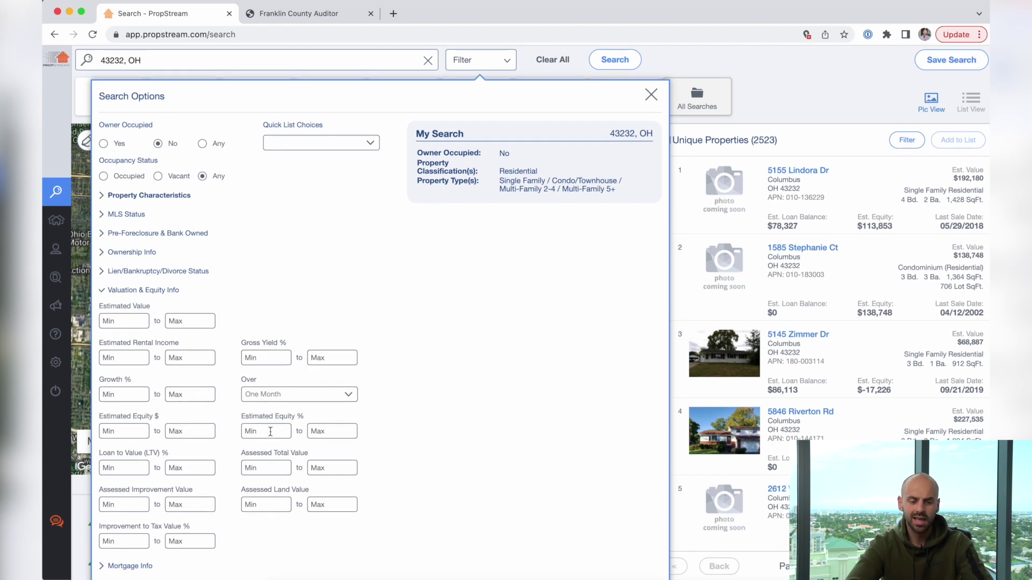
# Step: Set the maximum 1st Loan to Current Value (1LTV) % in the mortgage filters to 70 and close the search options
pyautogui.click(127, 566)
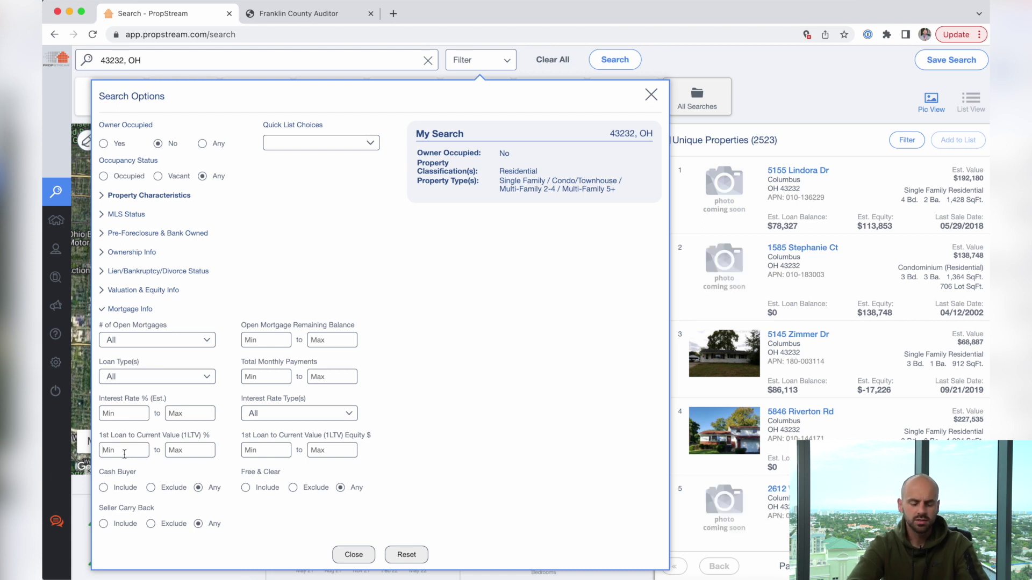
pyautogui.click(126, 448)
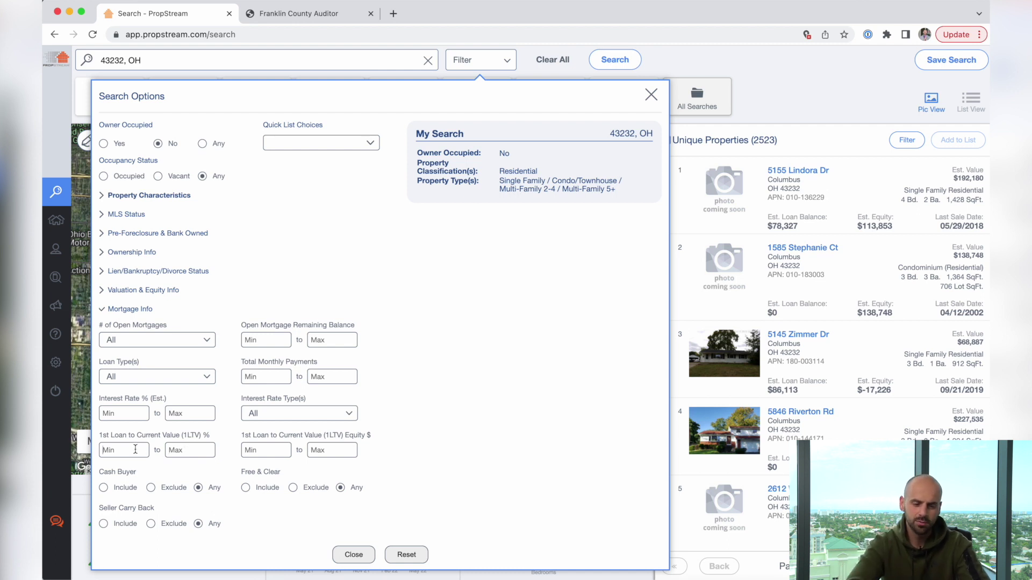
pyautogui.click(184, 450)
pyautogui.write('70')
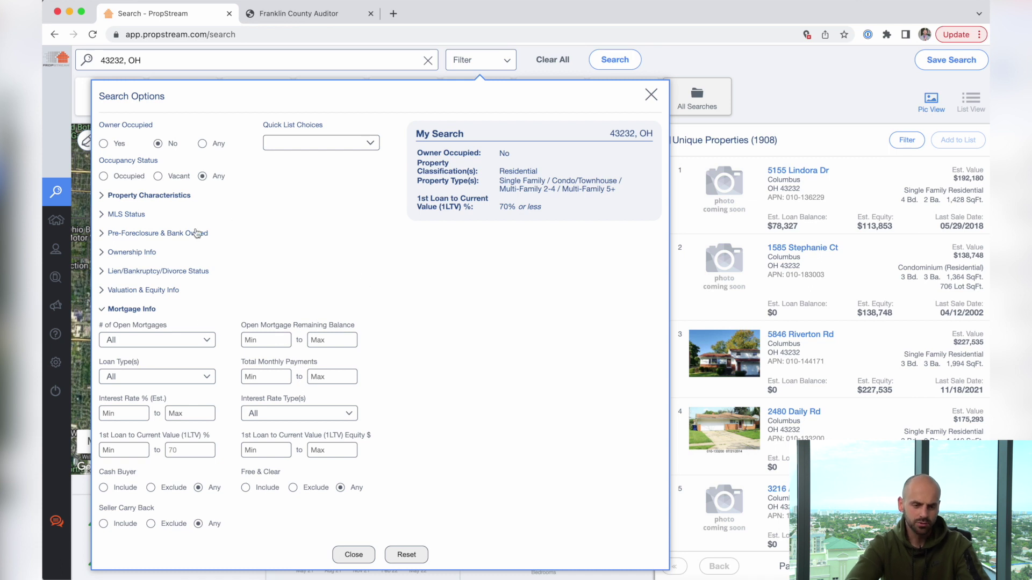
pyautogui.moveTo(777, 141); pyautogui.dragTo(686, 142)
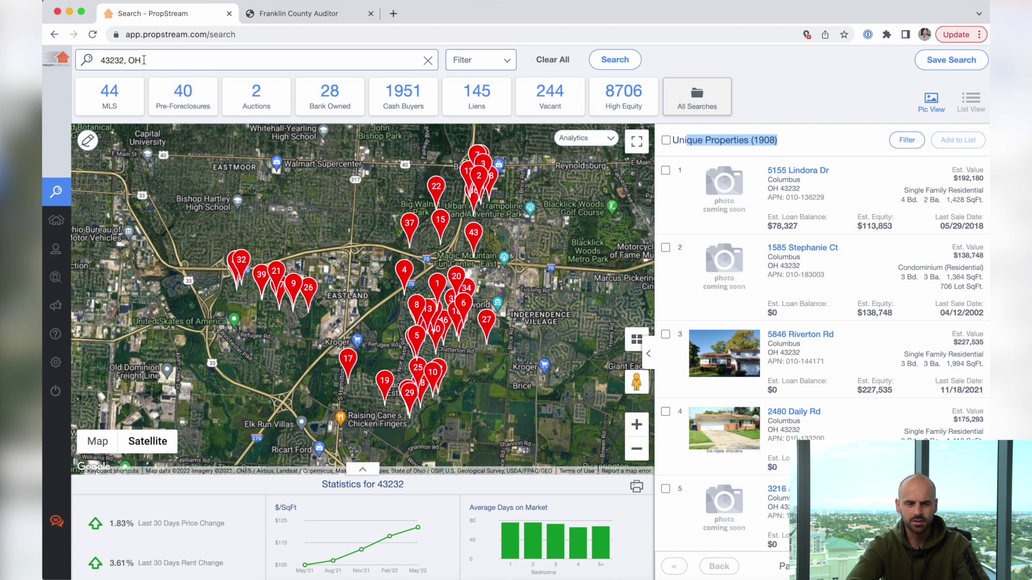
pyautogui.click(813, 144)
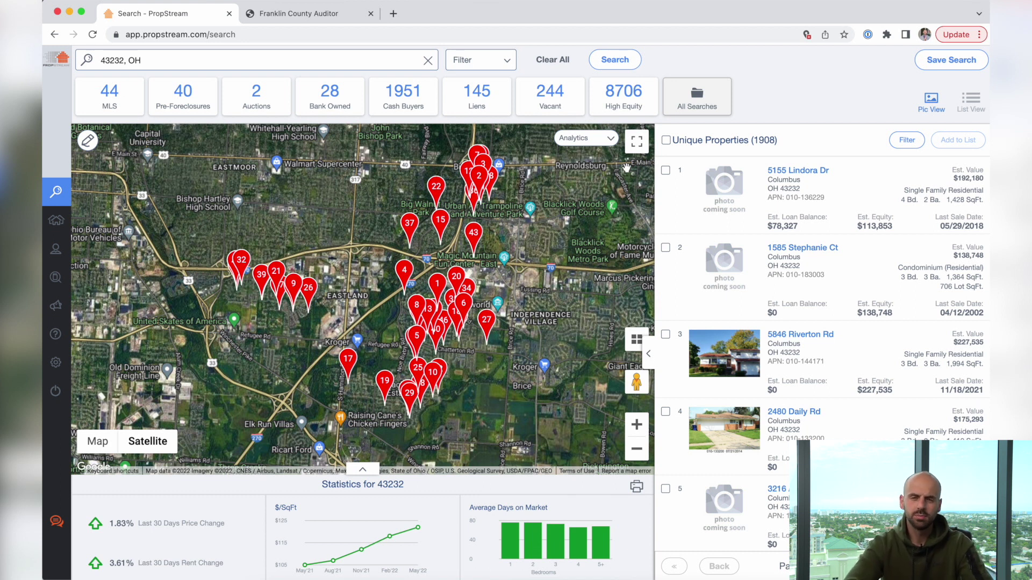
# Step: Reopen the search options and compare the mortgage filters with the valuation and equity filters
pyautogui.click(508, 63)
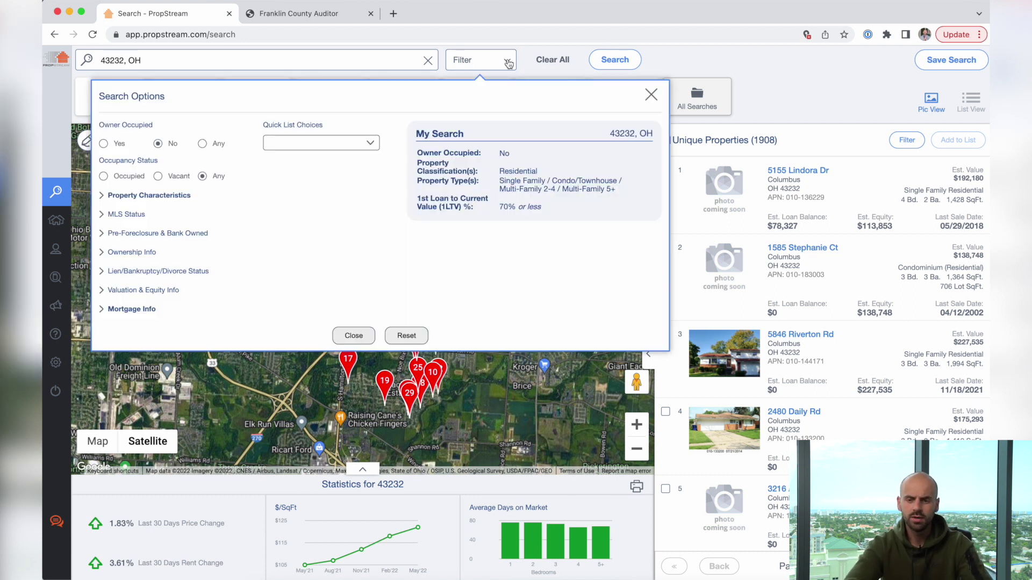
pyautogui.click(132, 309)
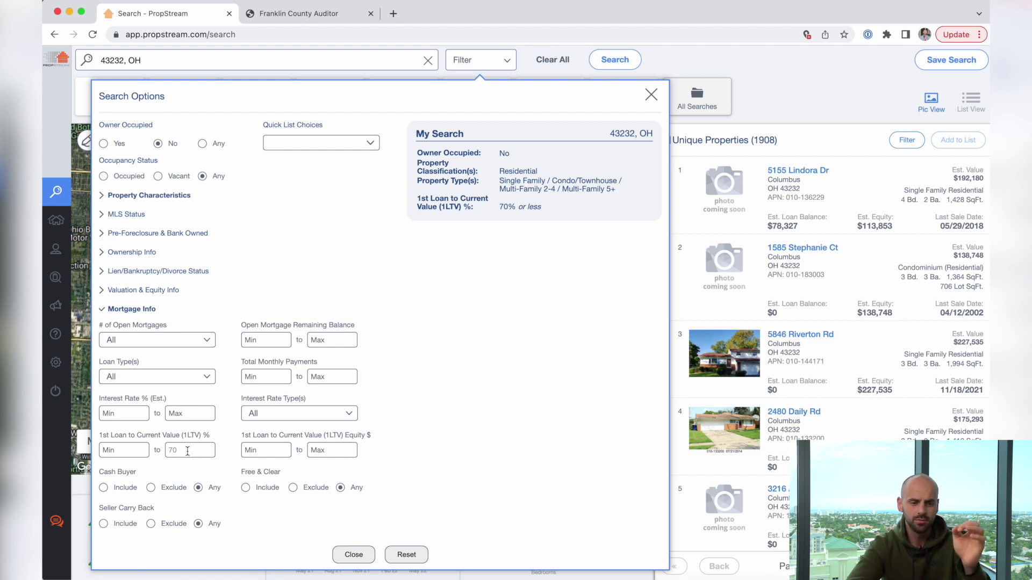
pyautogui.click(166, 290)
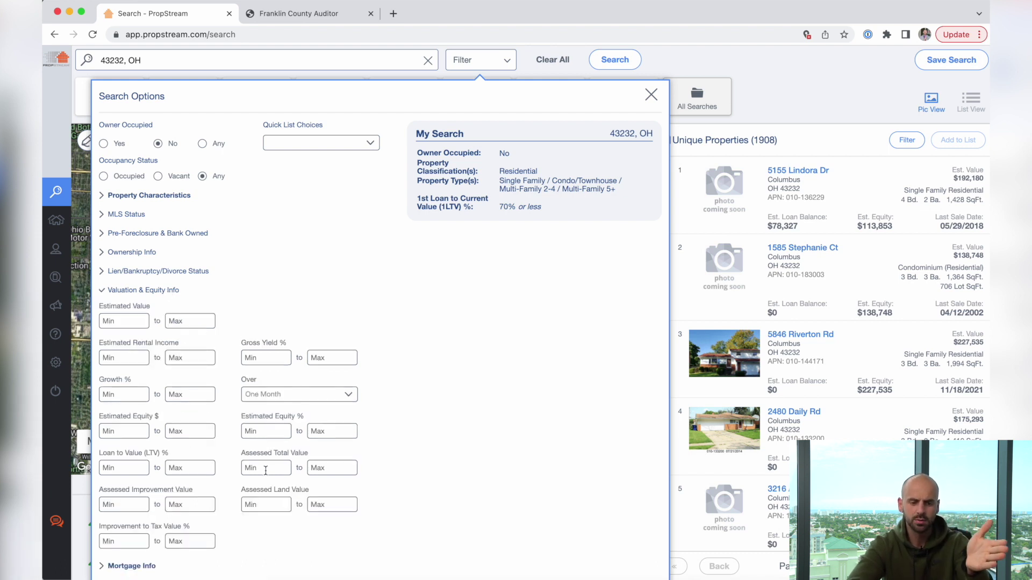
pyautogui.click(273, 431)
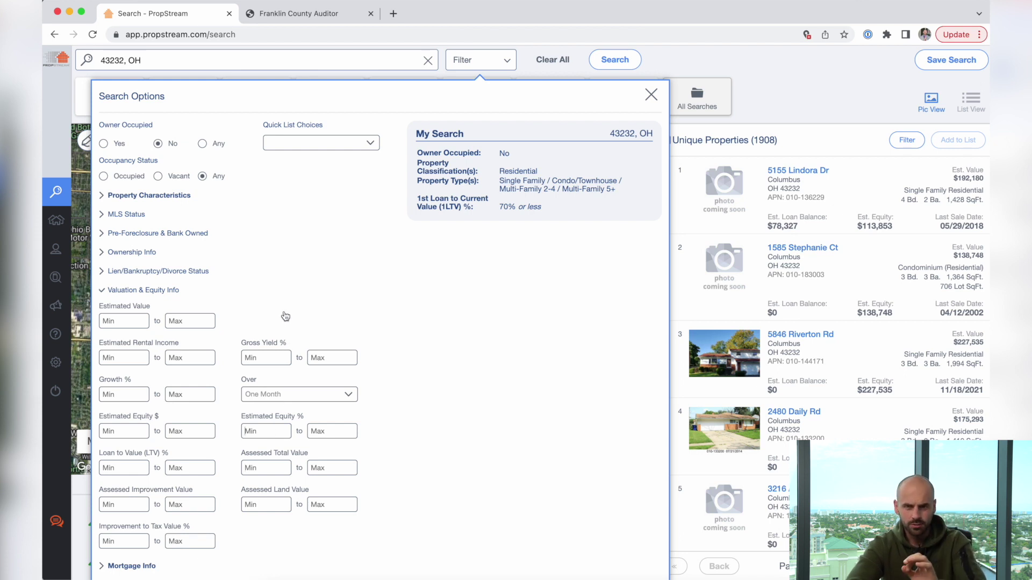
# Step: Switch to the Franklin County Auditor site and examine the open property's latest transfer price and 2021 appraised total
pyautogui.click(331, 13)
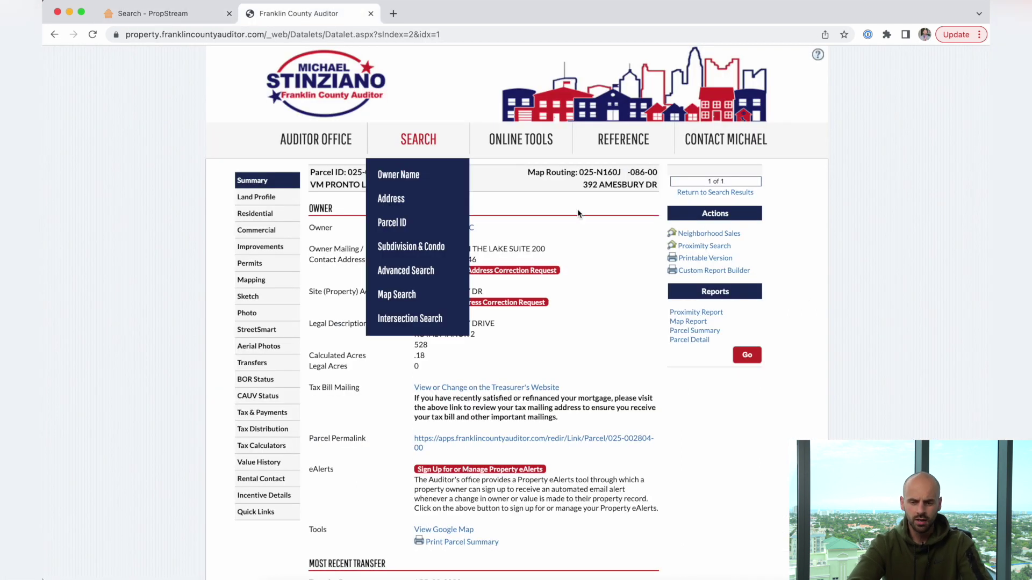
pyautogui.moveTo(583, 184); pyautogui.dragTo(651, 185)
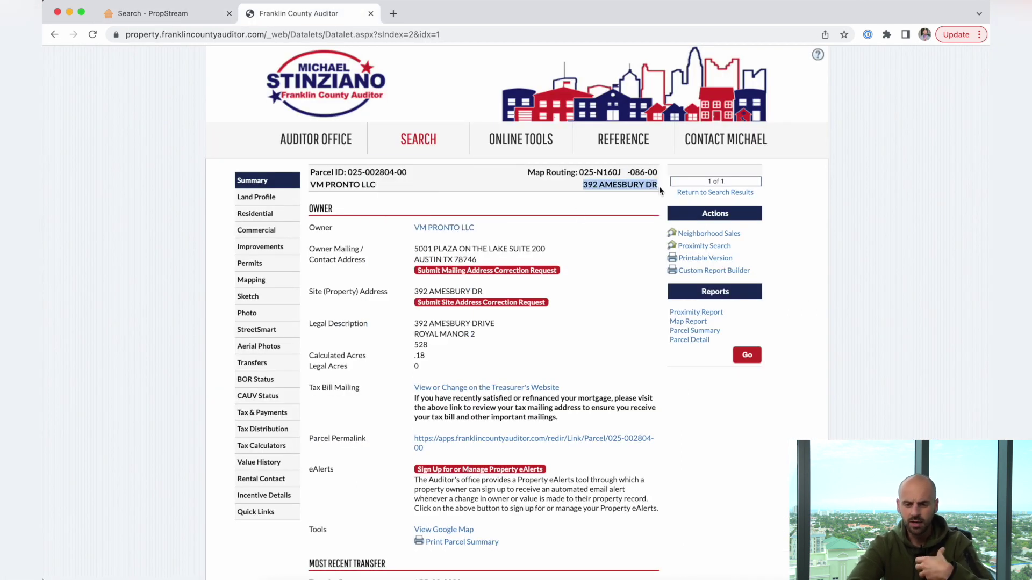
pyautogui.click(619, 186)
pyautogui.scroll(-5, 594, 280)
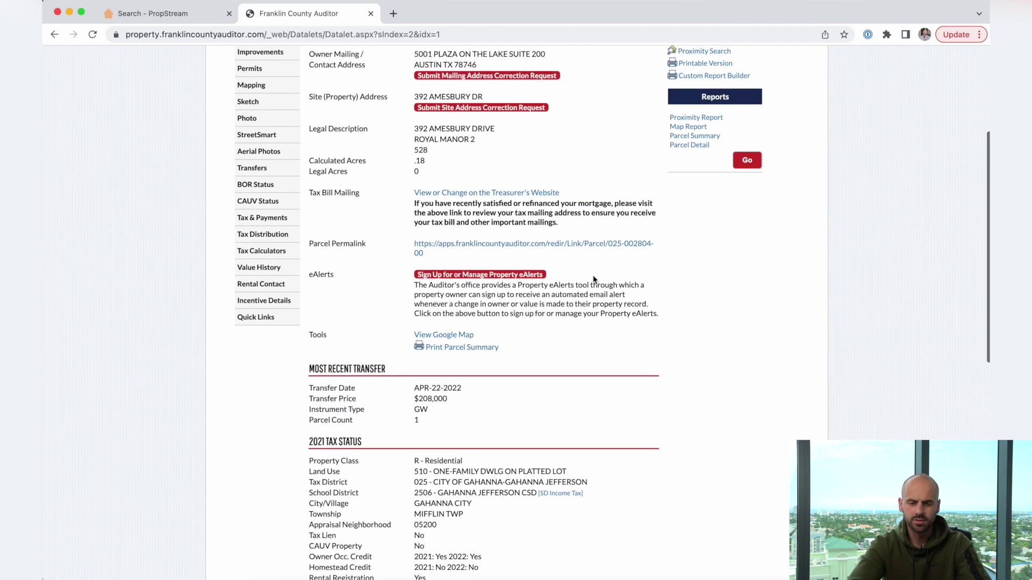
pyautogui.moveTo(413, 399); pyautogui.dragTo(445, 398)
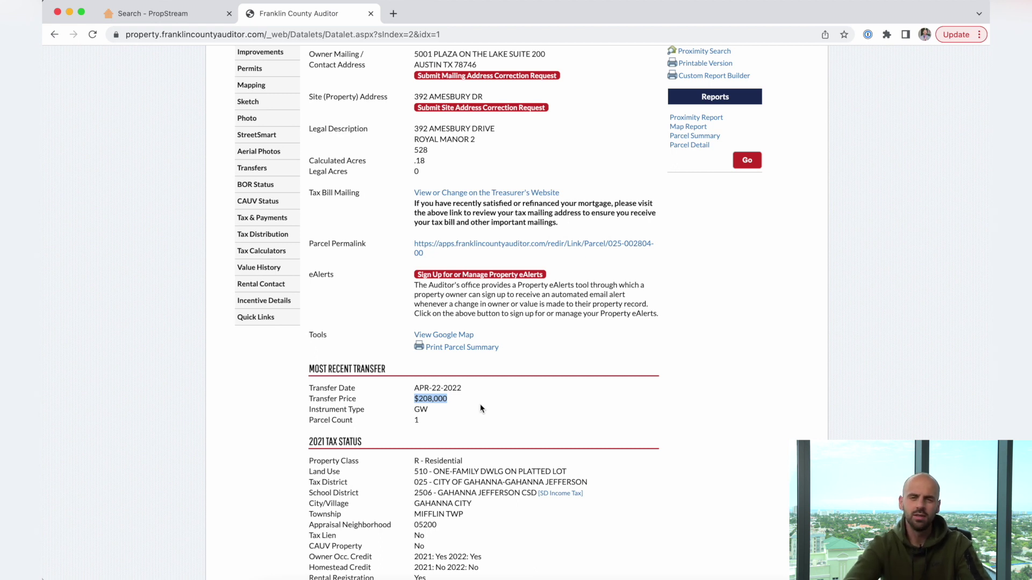
pyautogui.scroll(-5, 480, 409)
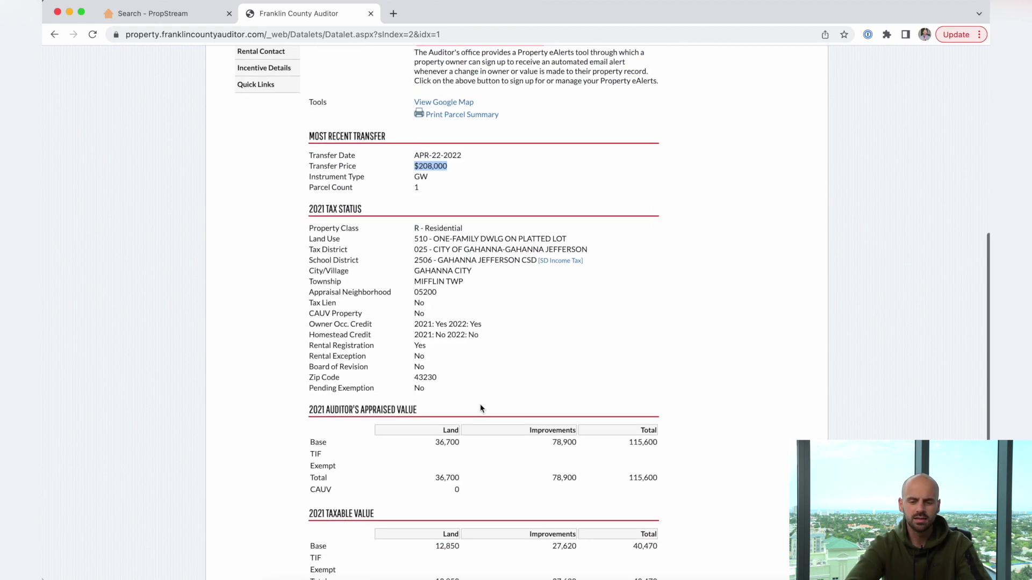
pyautogui.moveTo(633, 442); pyautogui.dragTo(668, 444)
pyautogui.click(641, 447)
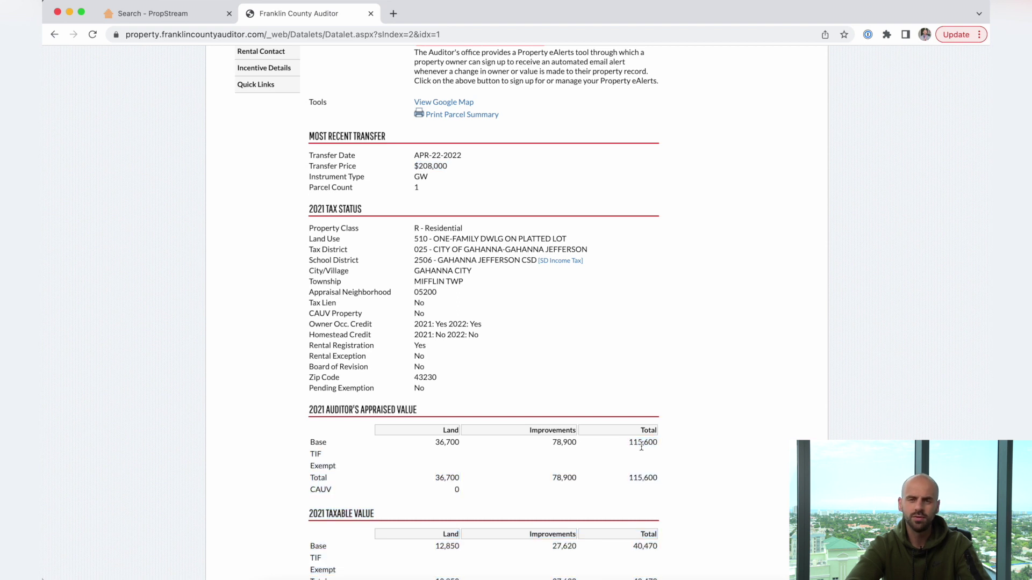
pyautogui.doubleClick(641, 446)
pyautogui.click(663, 446)
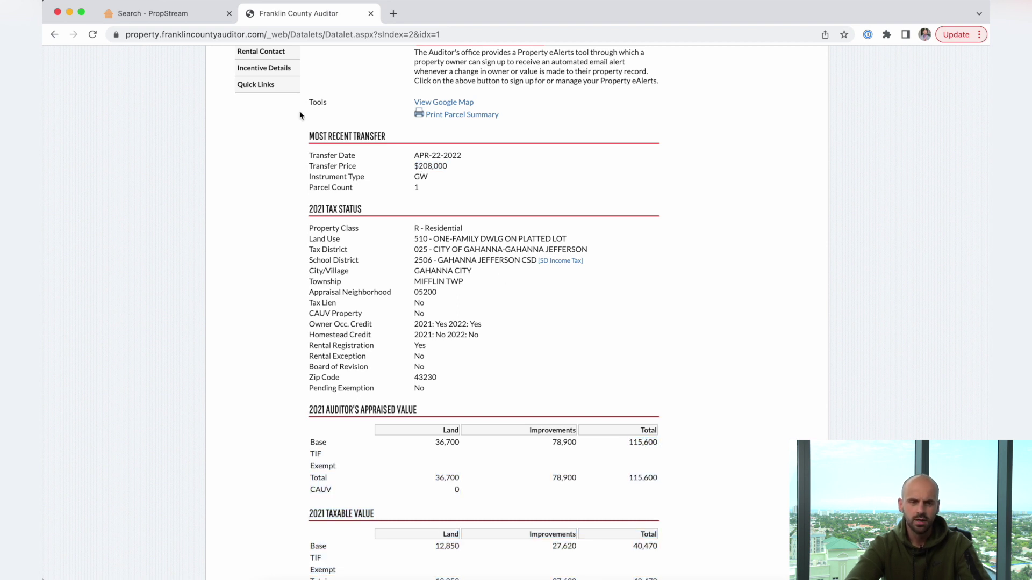
# Step: Recheck the Mortgage Info filters in PropStream and return to the property's appraised value on the Franklin County Auditor site
pyautogui.click(185, 14)
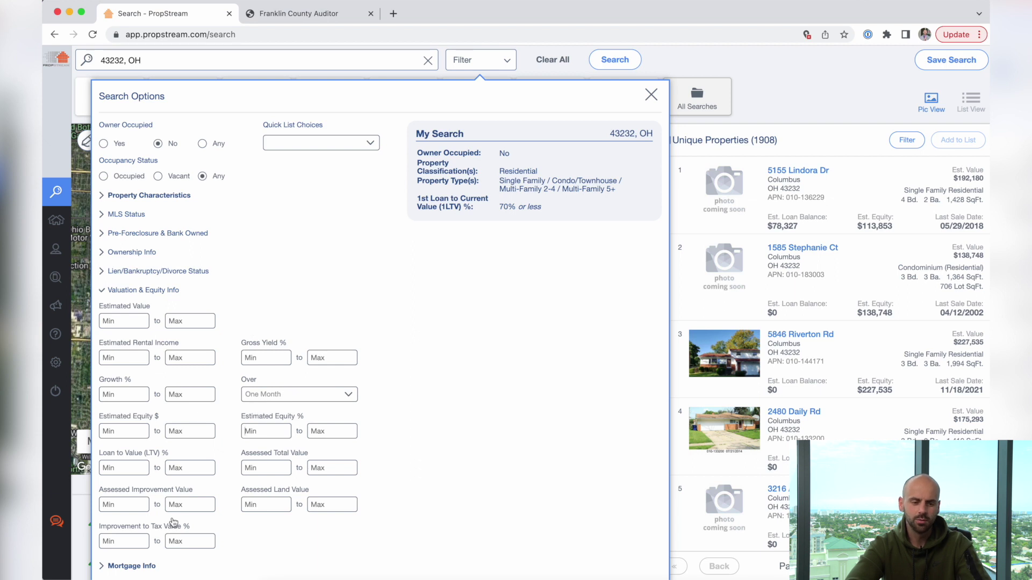
pyautogui.click(139, 567)
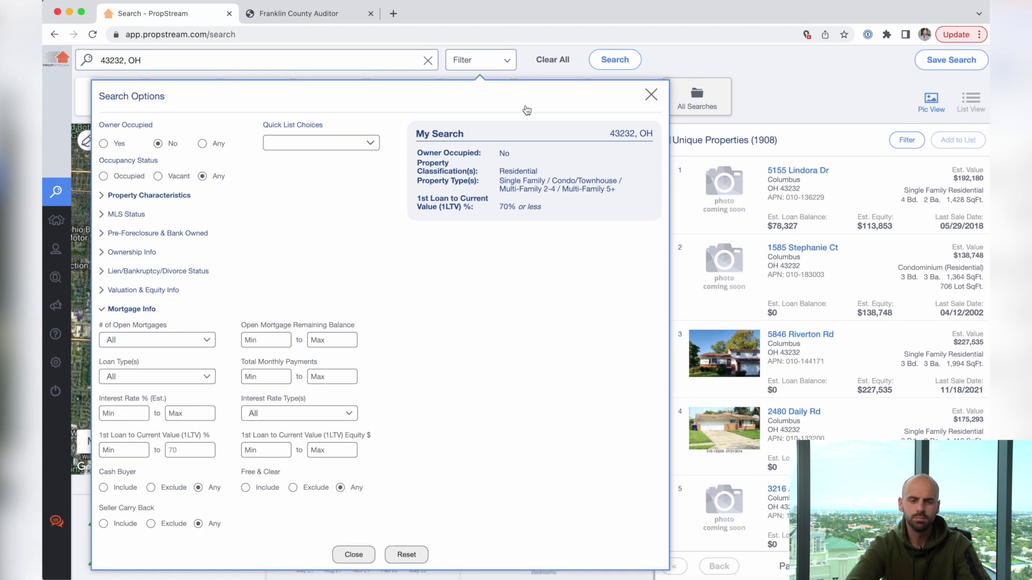
pyautogui.click(323, 12)
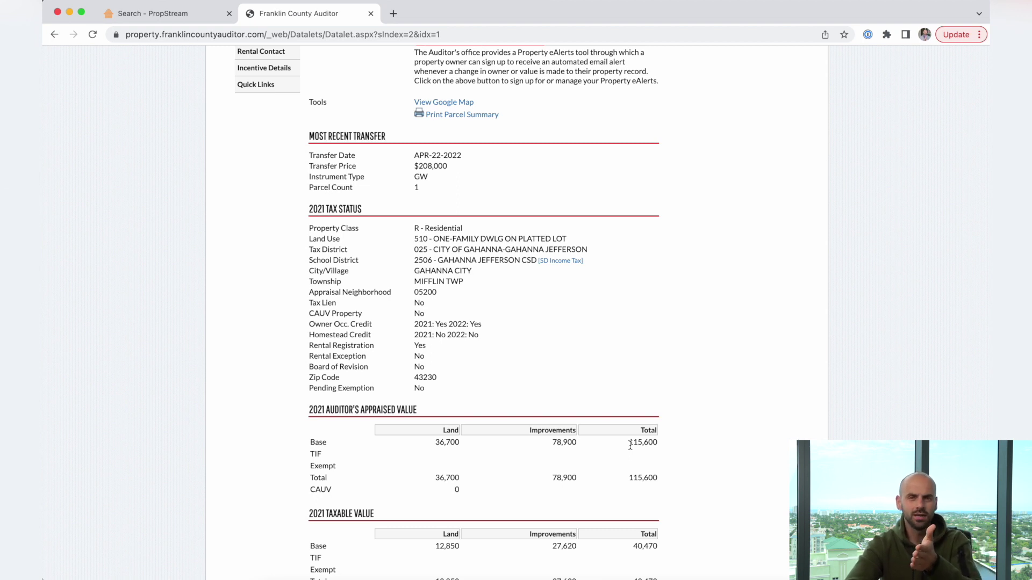
# Step: Compare the property's latest transfer price with its 2021 base appraised total on the Franklin County Auditor page
pyautogui.moveTo(658, 441); pyautogui.dragTo(633, 441)
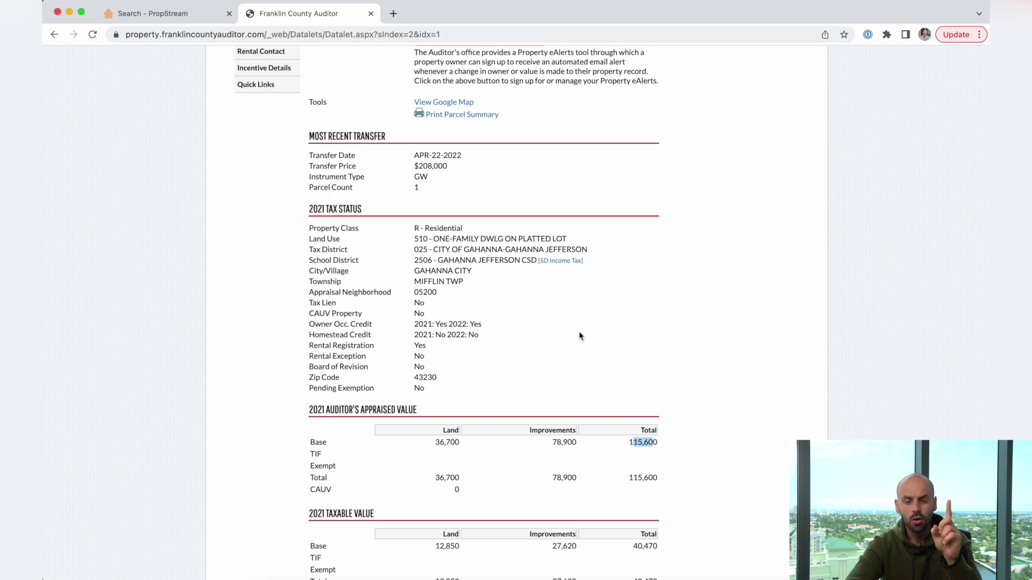
pyautogui.click(442, 167)
pyautogui.moveTo(414, 167); pyautogui.dragTo(441, 166)
pyautogui.click(455, 169)
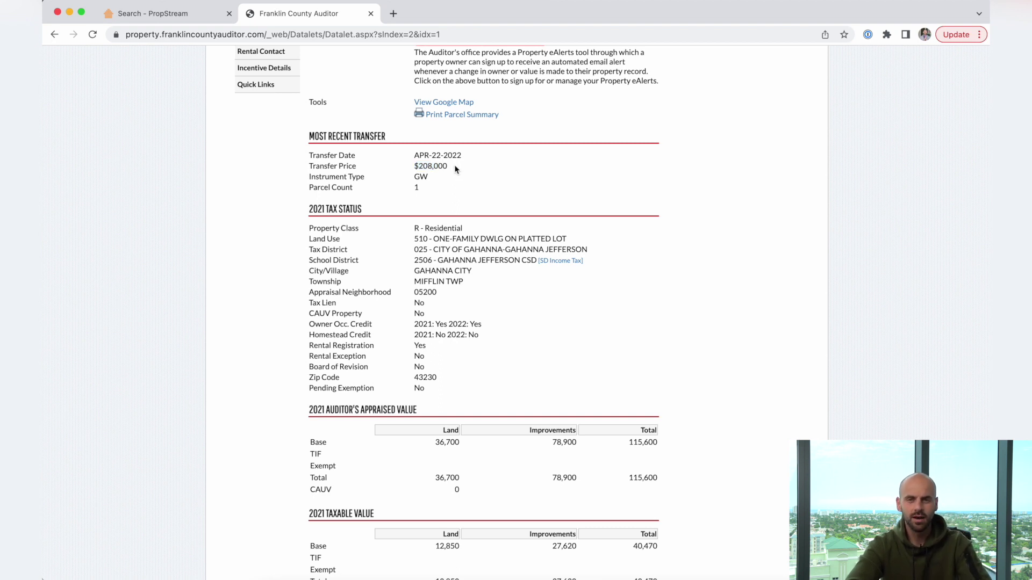
pyautogui.doubleClick(644, 442)
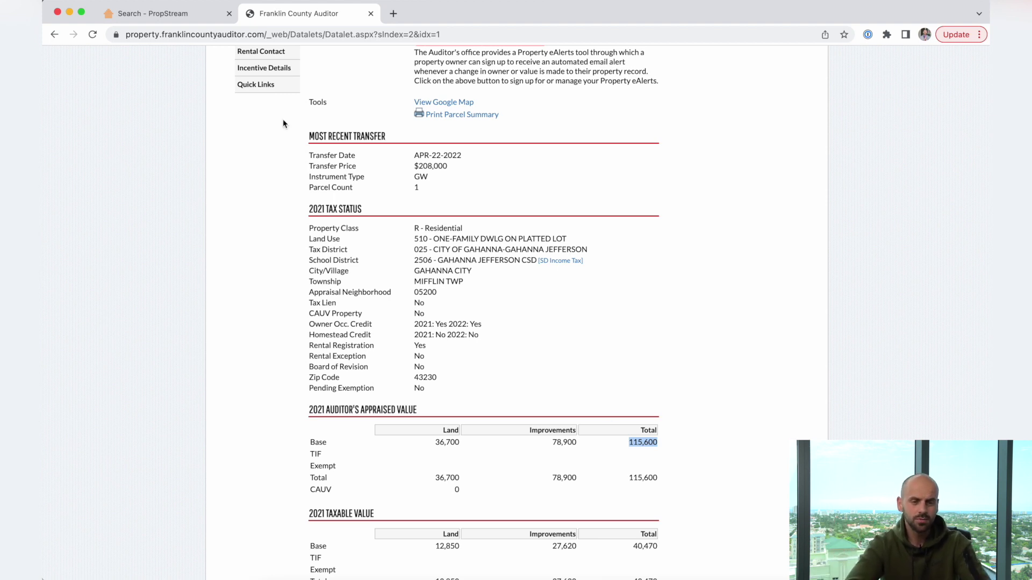
# Step: Switch to PropStream and try maximum 1st Loan to Current Value (1LTV) limits of 100% and 120%
pyautogui.click(185, 16)
pyautogui.click(185, 450)
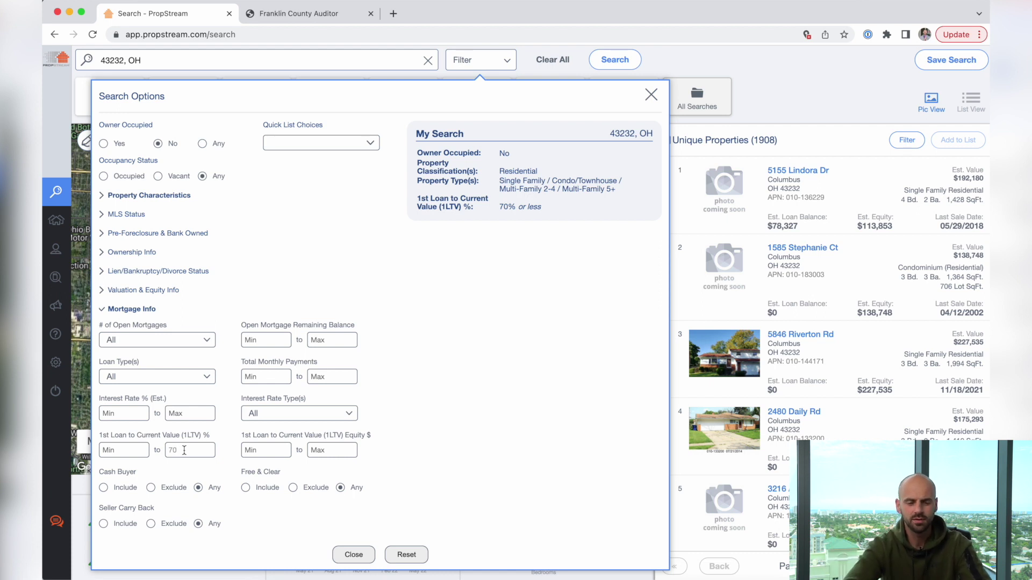
pyautogui.moveTo(184, 450); pyautogui.dragTo(160, 451)
pyautogui.write('100')
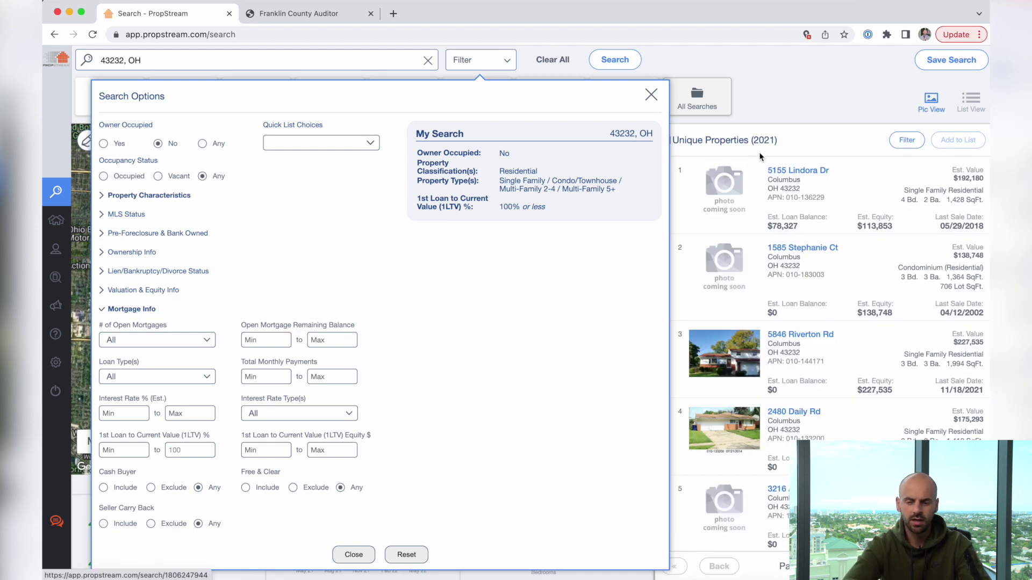
pyautogui.moveTo(195, 450); pyautogui.dragTo(173, 451)
pyautogui.write('120')
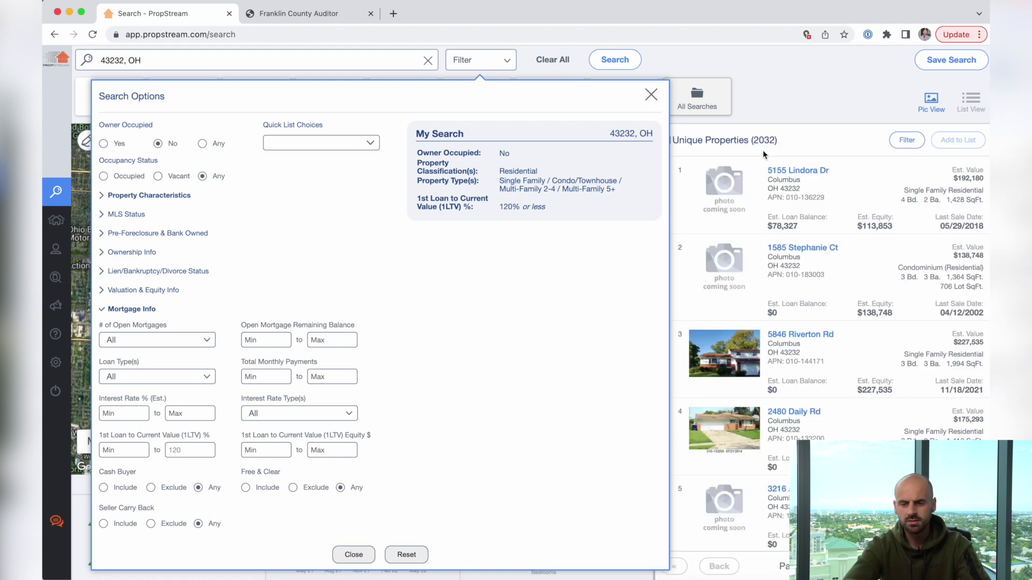
# Step: Return to the Franklin County Auditor site and check the appraised total and transfer price against PropStream's 1LTV filter
pyautogui.click(307, 15)
pyautogui.click(632, 443)
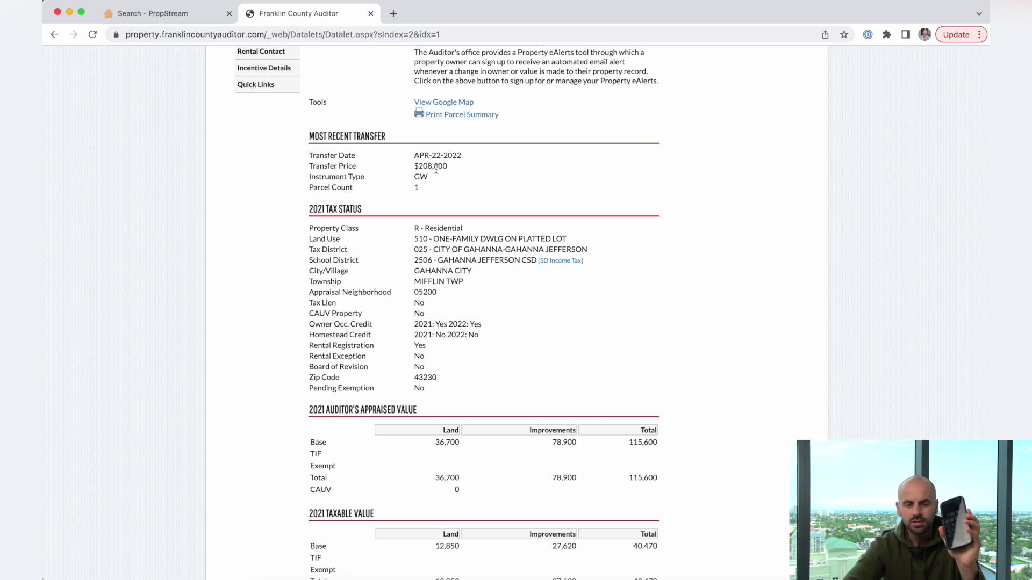
pyautogui.click(183, 14)
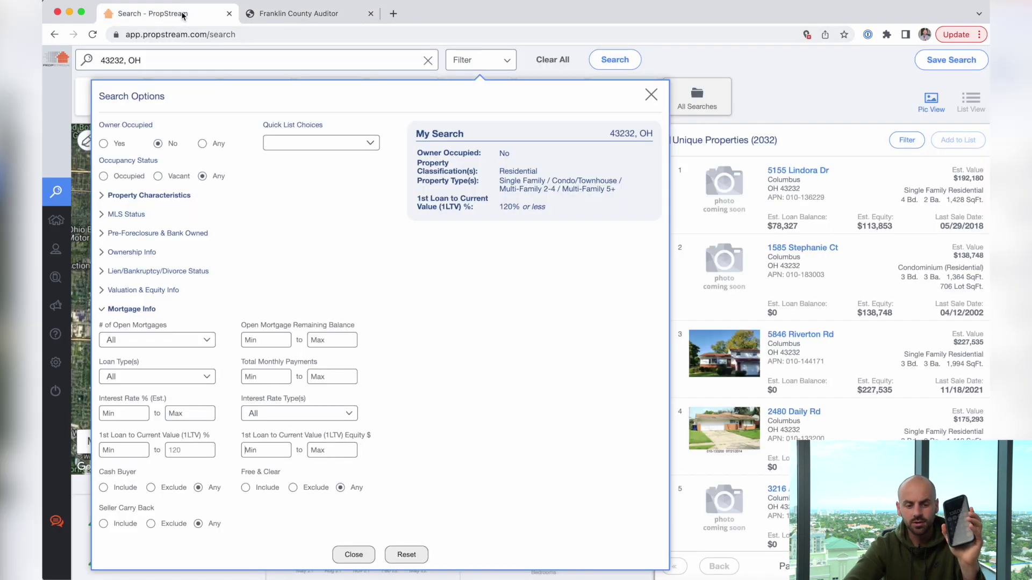
pyautogui.click(297, 15)
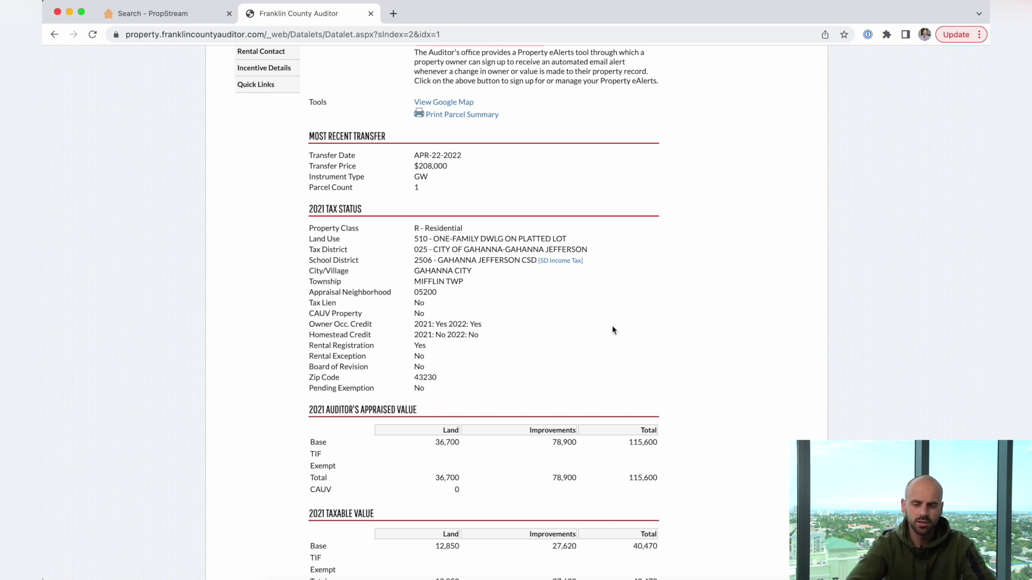
pyautogui.doubleClick(643, 443)
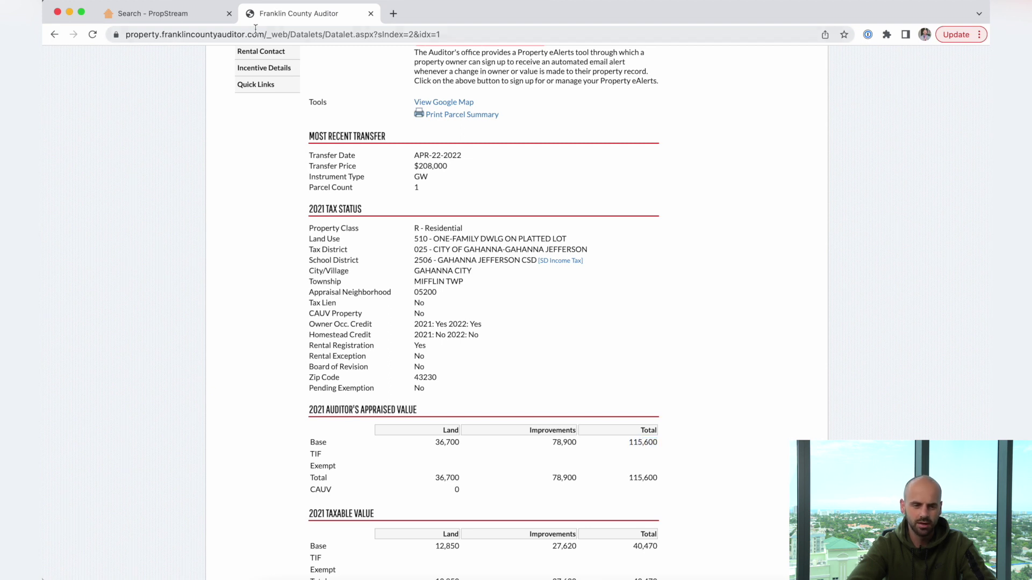
# Step: Switch to PropStream, try maximum 1st Loan to Current Value (1LTV) limits of 50% and 100%, and restore it to 70%
pyautogui.click(183, 14)
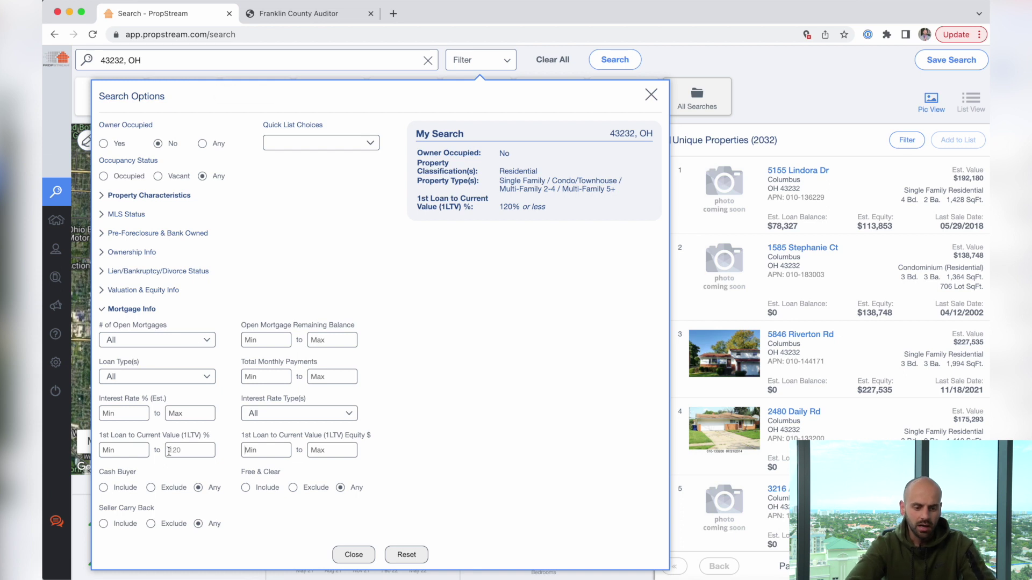
pyautogui.moveTo(182, 450); pyautogui.dragTo(153, 454)
pyautogui.write('50')
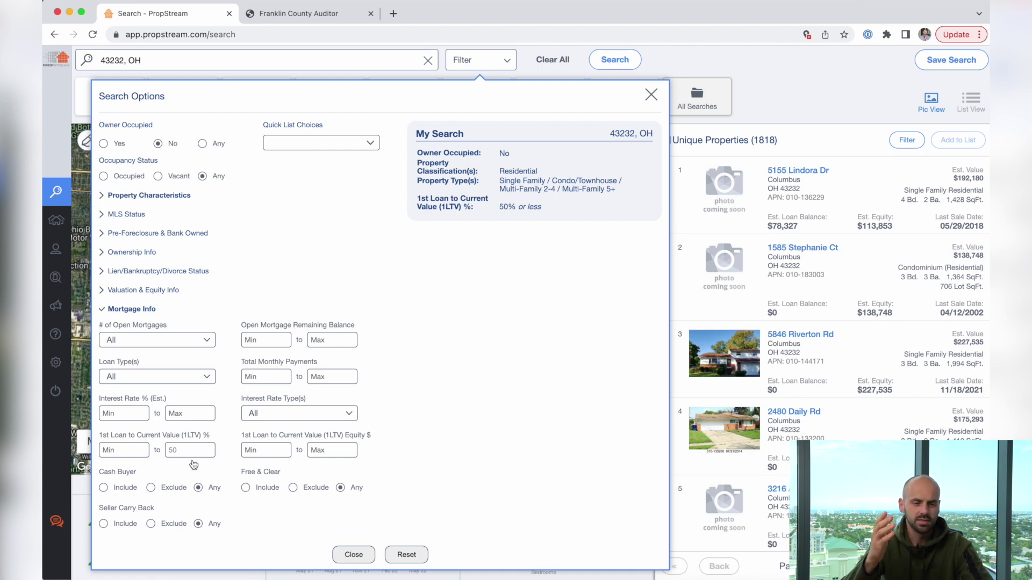
pyautogui.doubleClick(185, 450)
pyautogui.write('100')
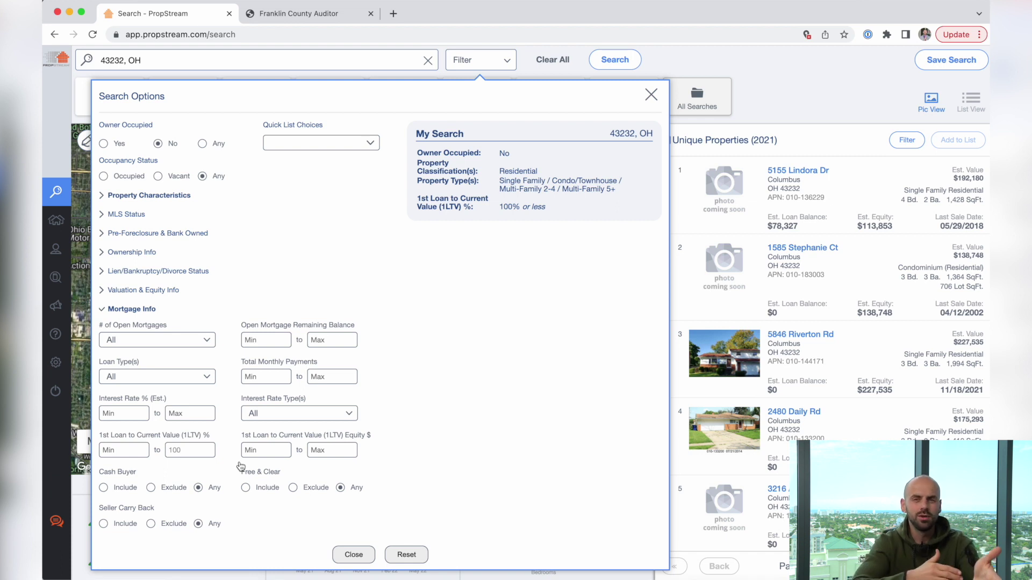
pyautogui.moveTo(204, 451); pyautogui.dragTo(140, 451)
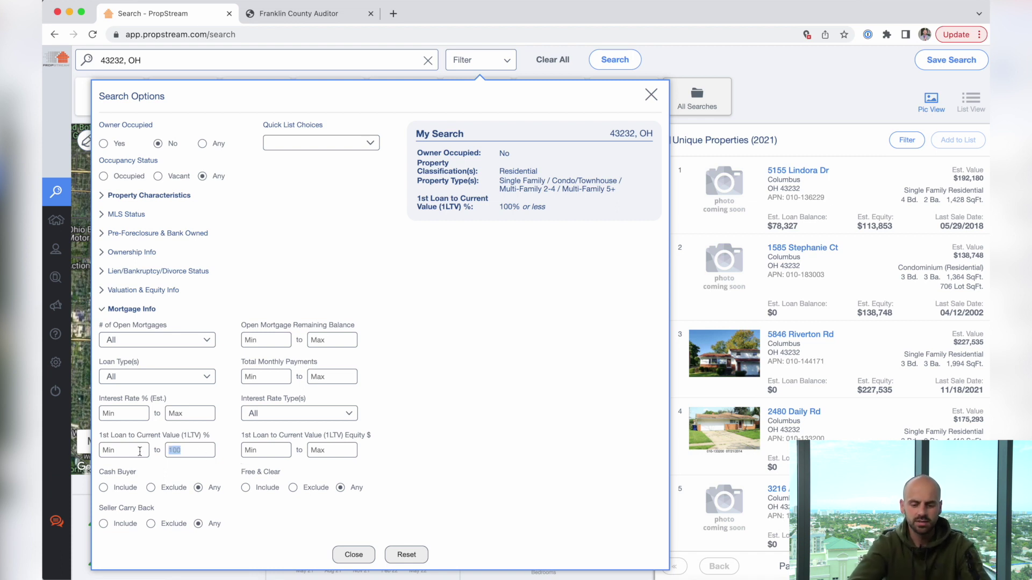
pyautogui.write('70')
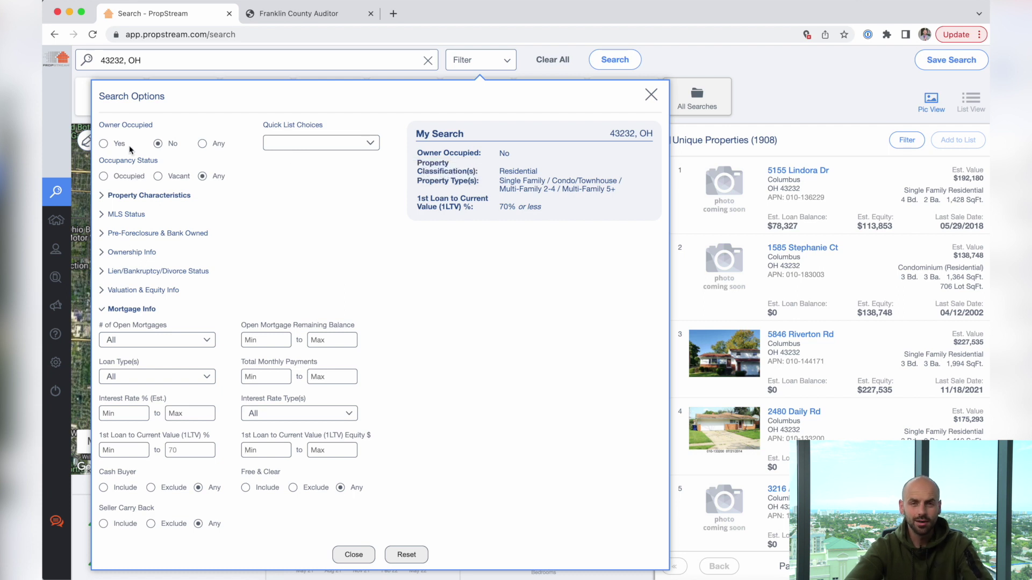
# Step: Try the Owner Occupied filter with Any and No, finishing on Yes
pyautogui.click(202, 143)
pyautogui.click(157, 143)
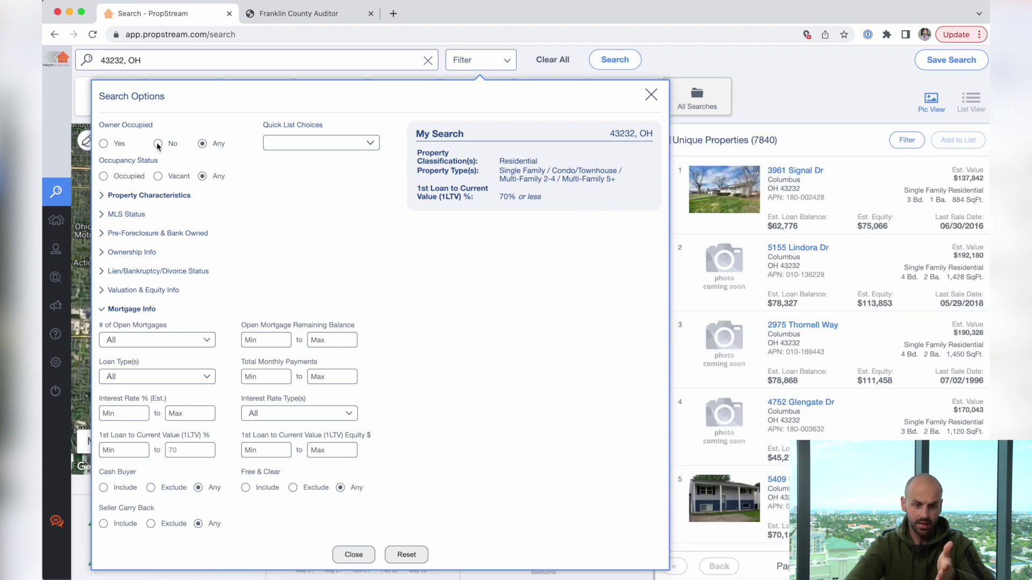
pyautogui.click(202, 144)
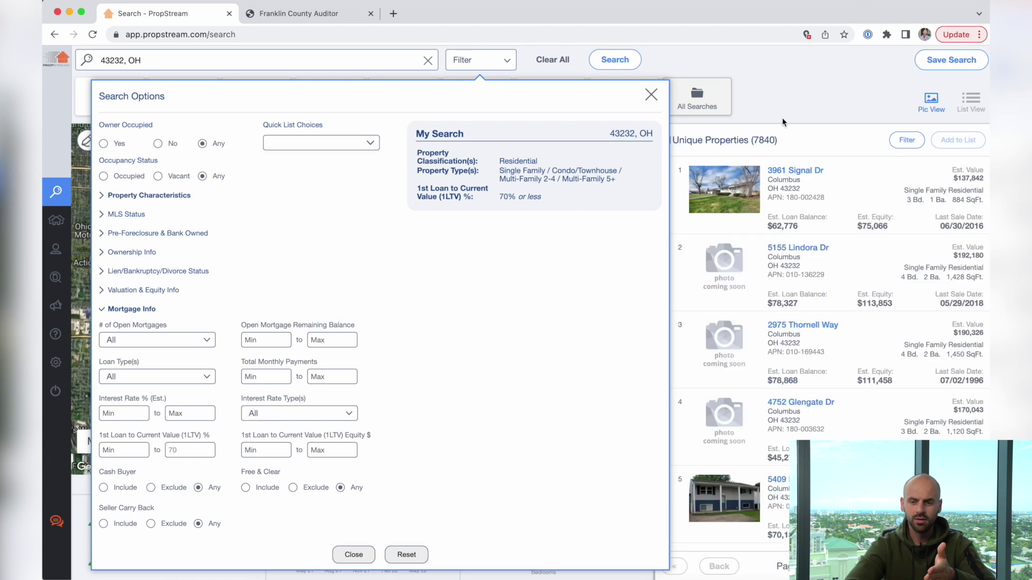
pyautogui.click(103, 143)
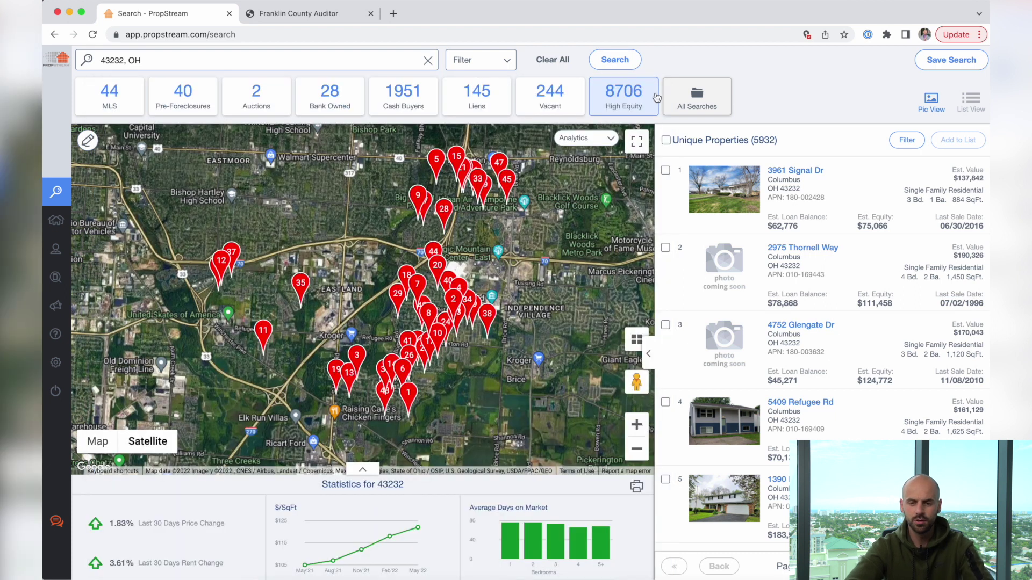
# Step: Close the search options, show only the vacant properties in 43232, and select all of the results
pyautogui.click(650, 94)
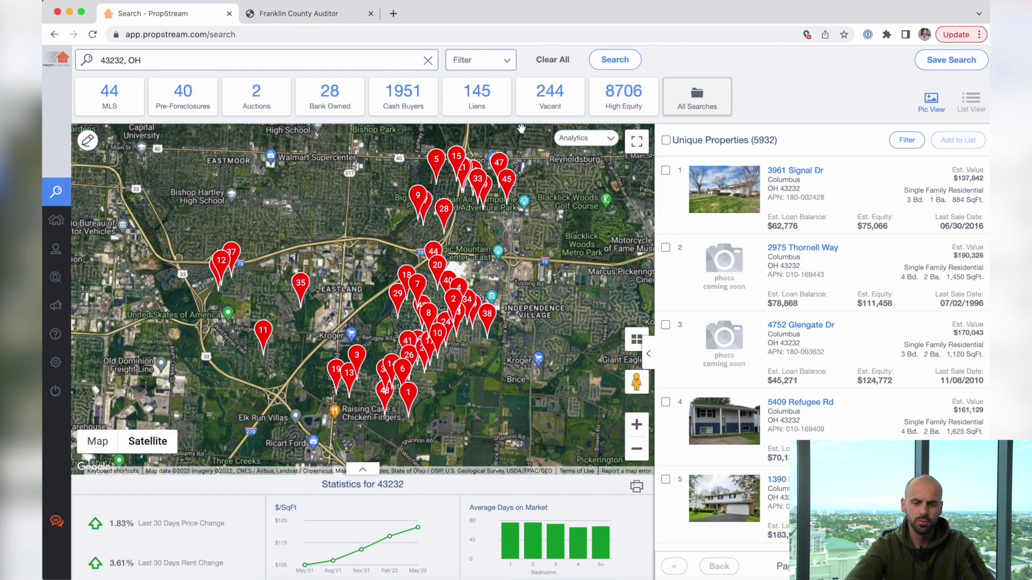
pyautogui.click(549, 96)
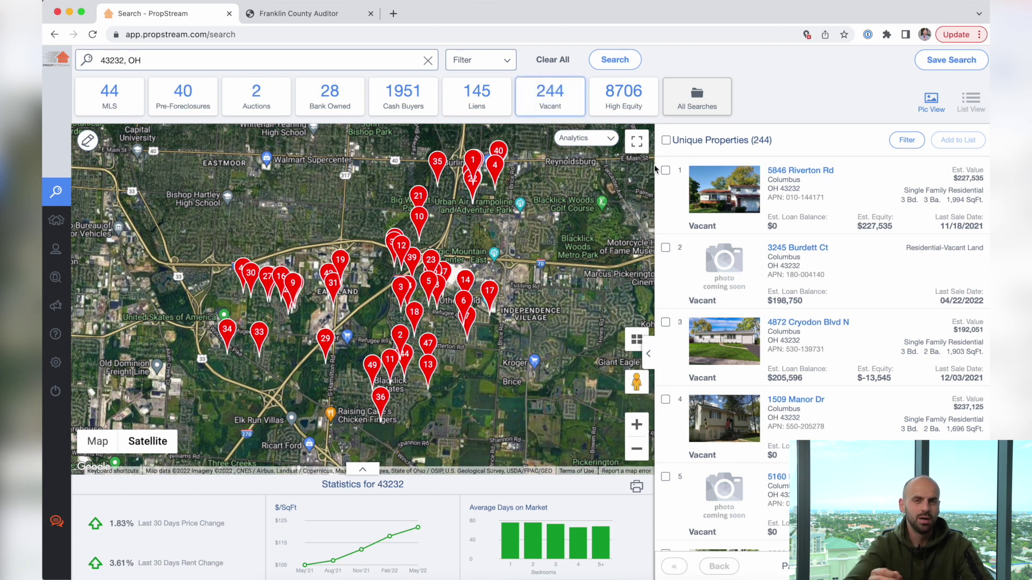
pyautogui.click(666, 140)
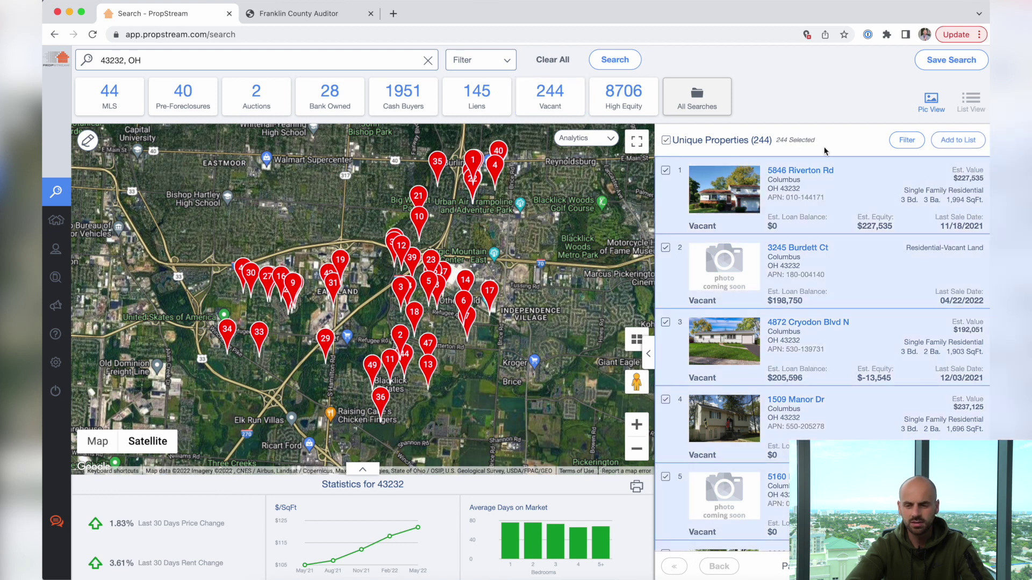
# Step: Add the selected vacant properties to a new marketing list named 43232 and save it
pyautogui.click(959, 144)
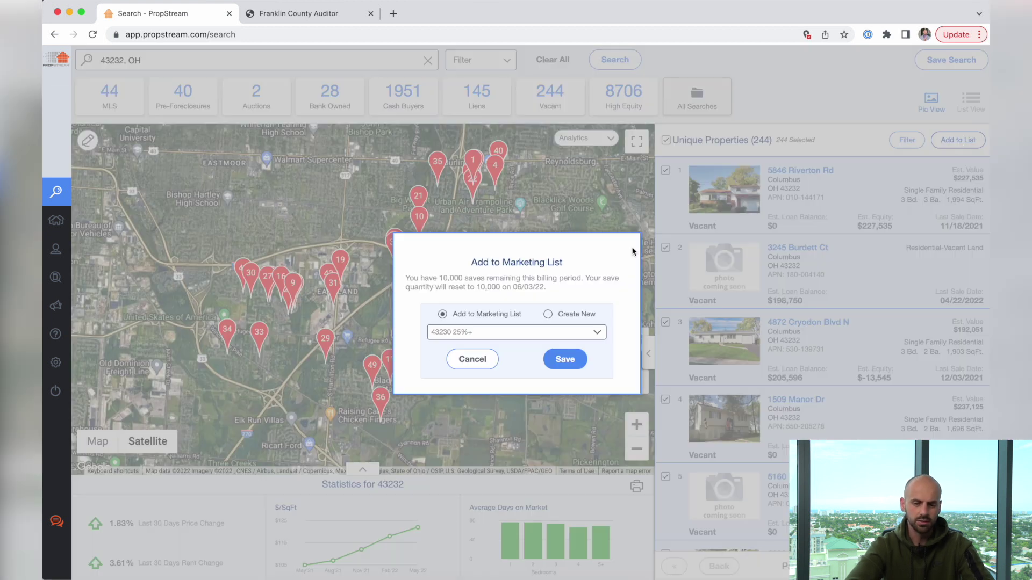
pyautogui.click(481, 334)
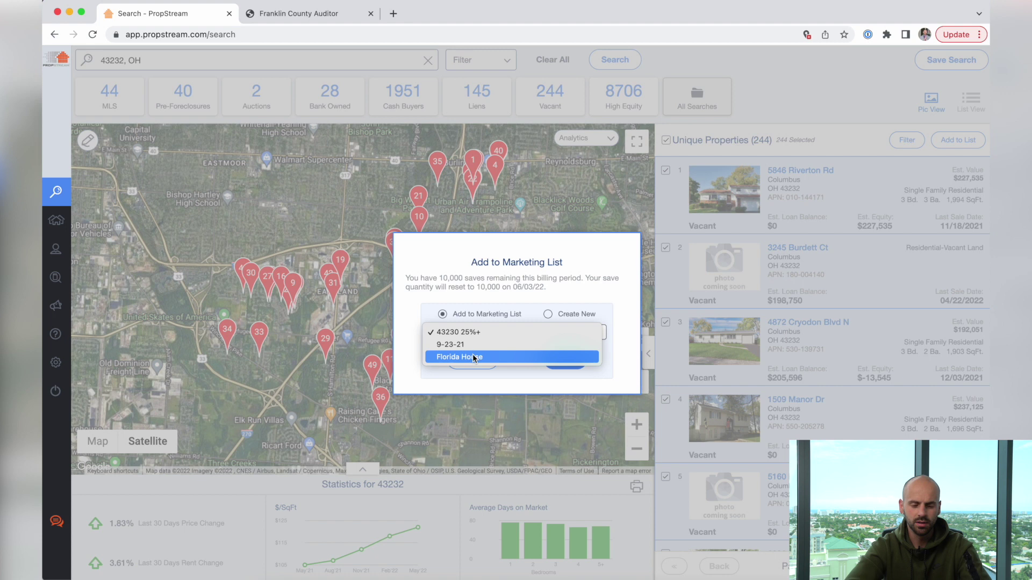
pyautogui.click(547, 314)
pyautogui.click(548, 314)
pyautogui.click(531, 331)
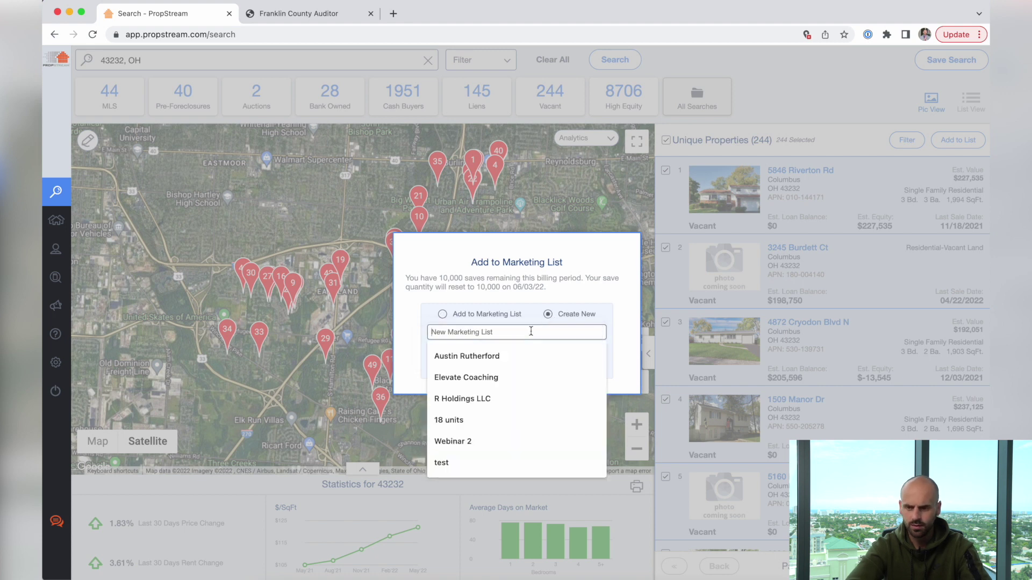
pyautogui.write('5-13-22')
pyautogui.press('super+a')
pyautogui.write('43232')
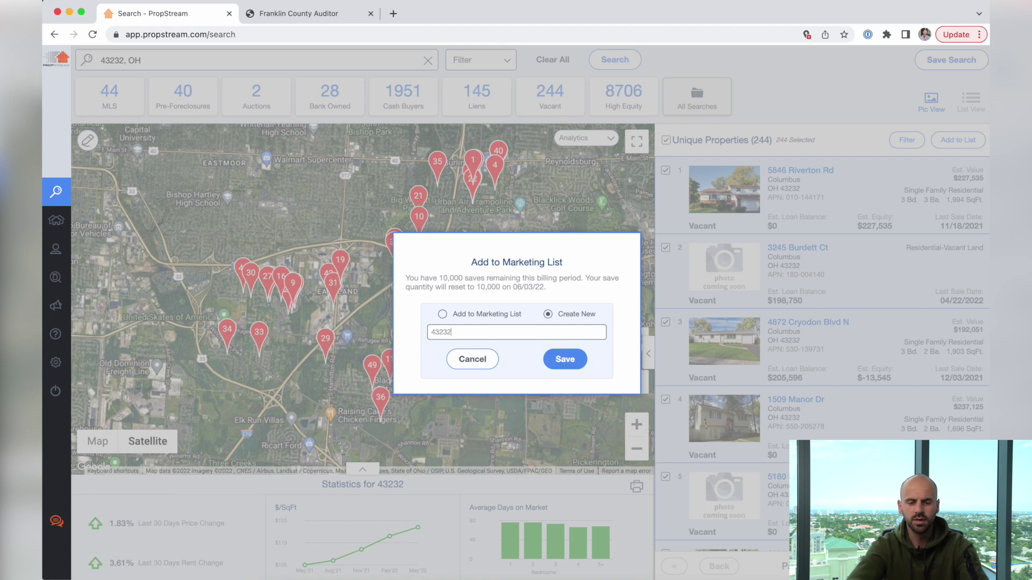
pyautogui.click(554, 360)
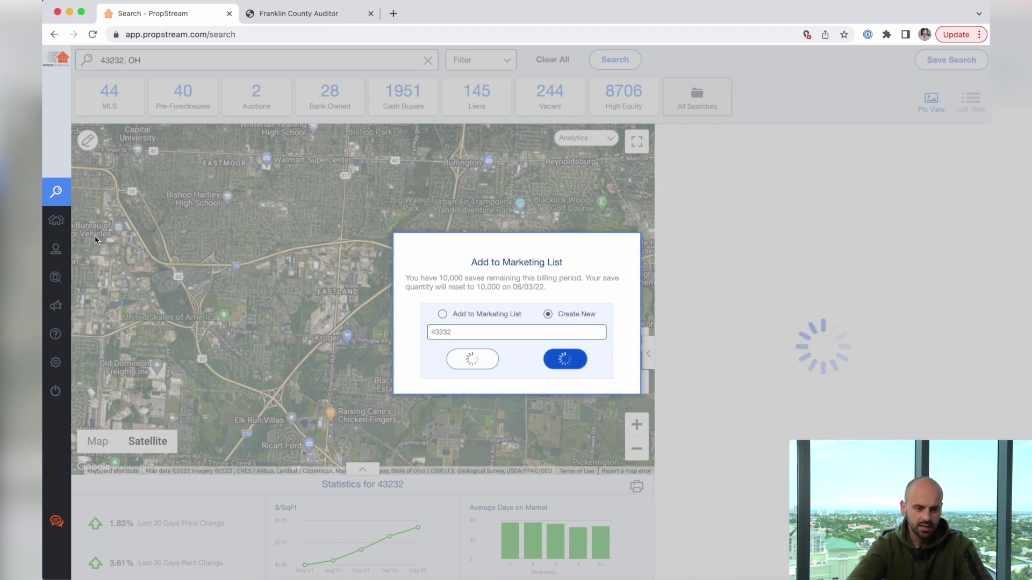
# Step: Open the 43232 marketing list among the saved properties and select every property in it
pyautogui.moveTo(91, 255)
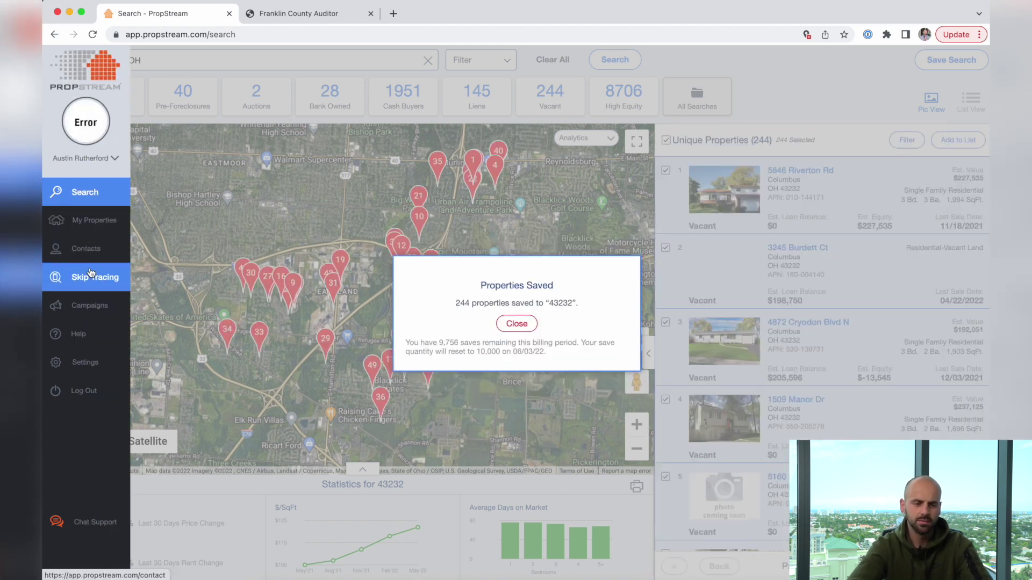
pyautogui.click(94, 220)
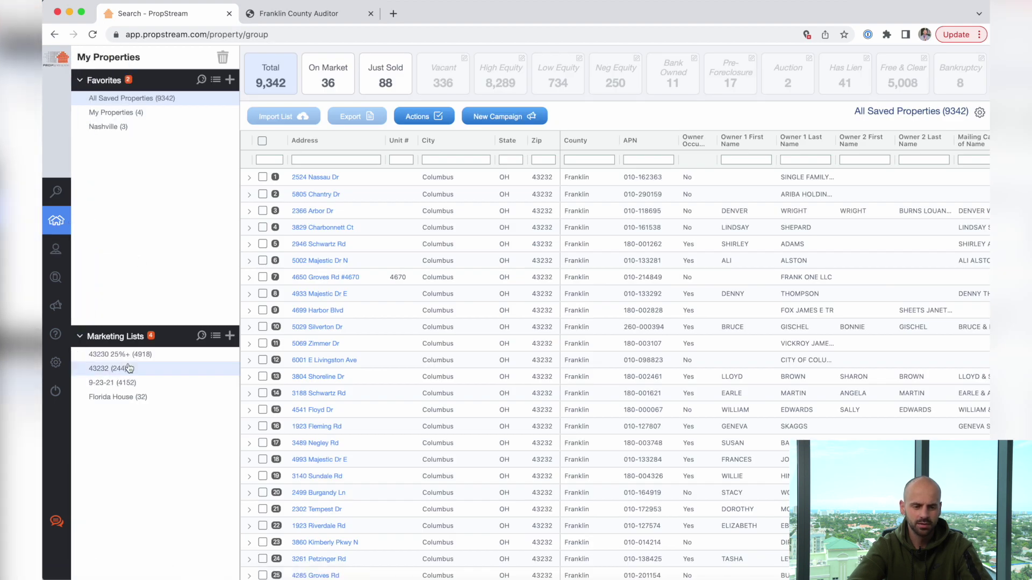
pyautogui.click(108, 369)
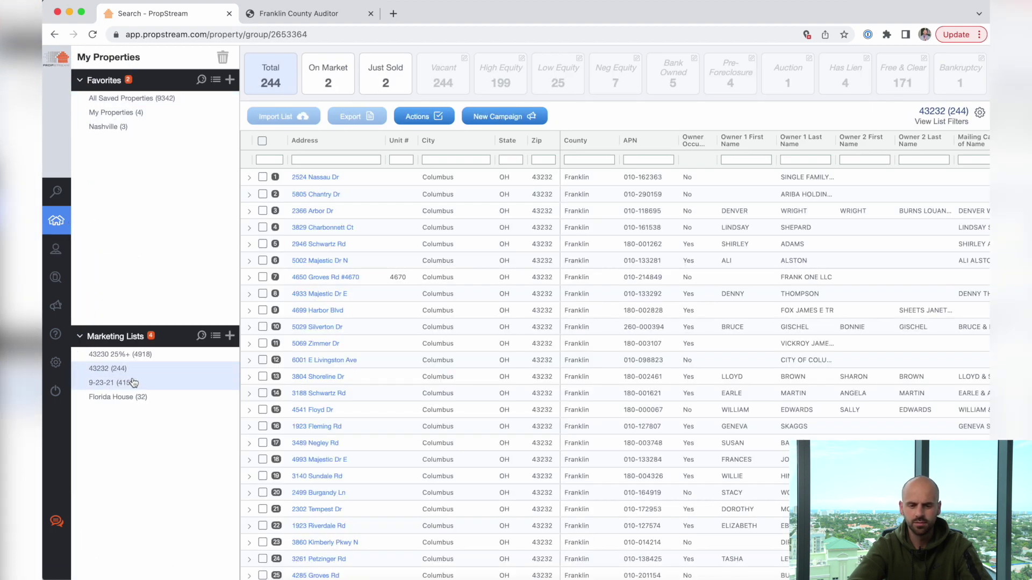
pyautogui.click(263, 142)
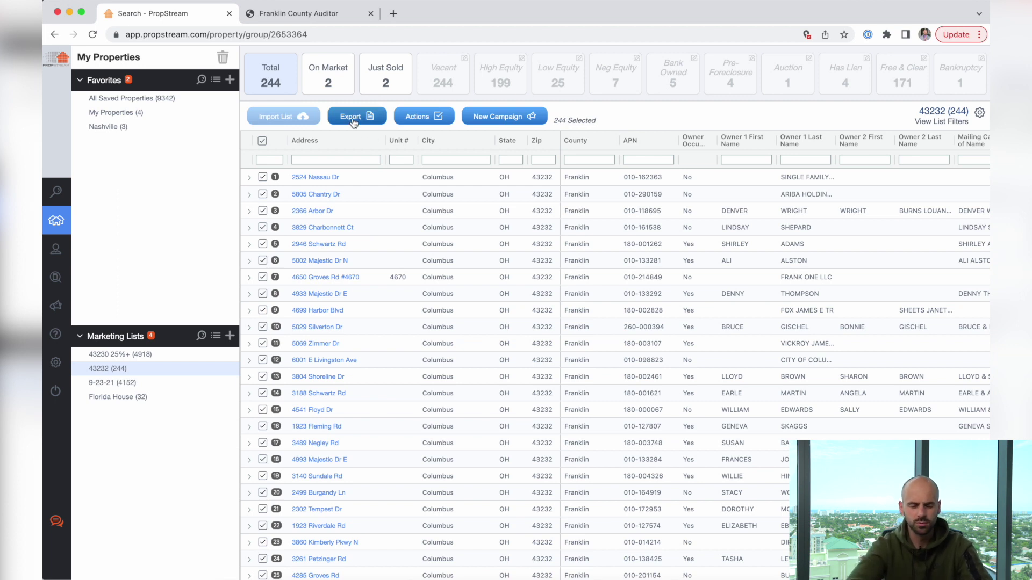
pyautogui.moveTo(60, 194)
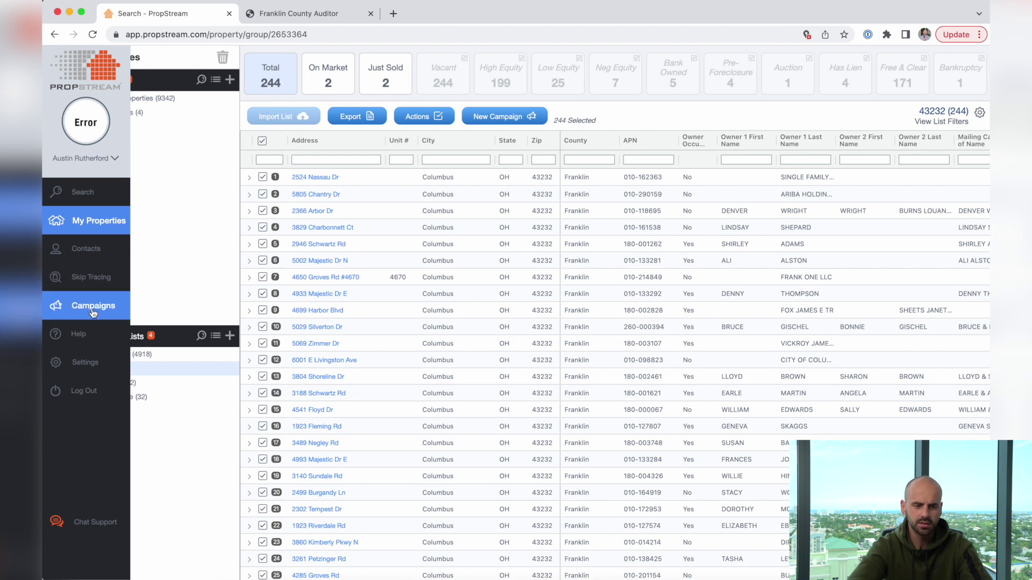